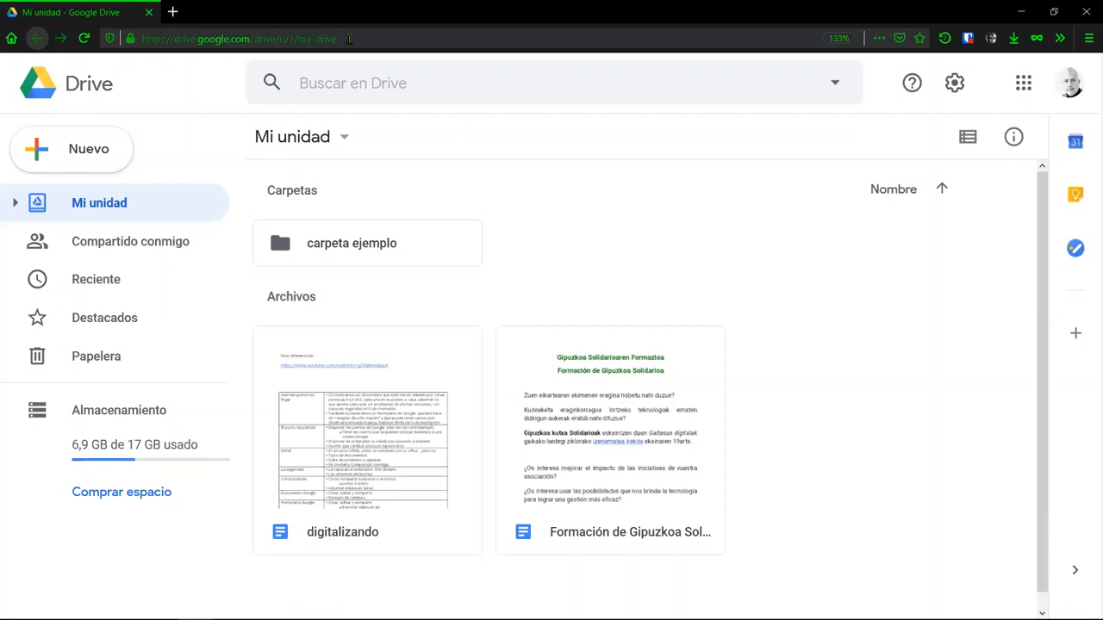
drag(250, 38, 173, 39)
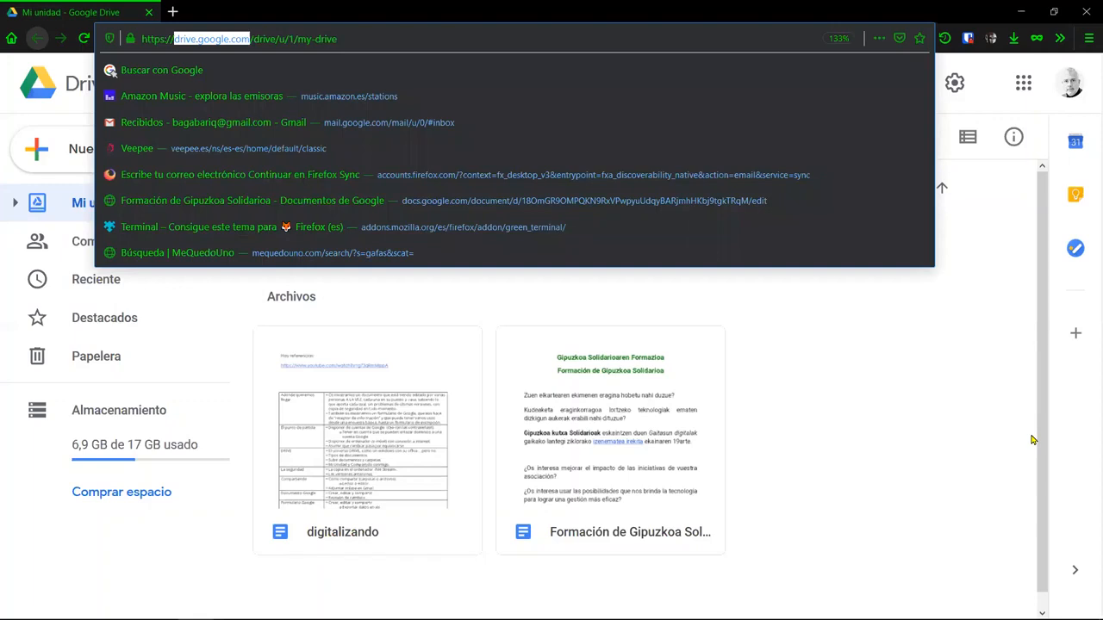
click(893, 330)
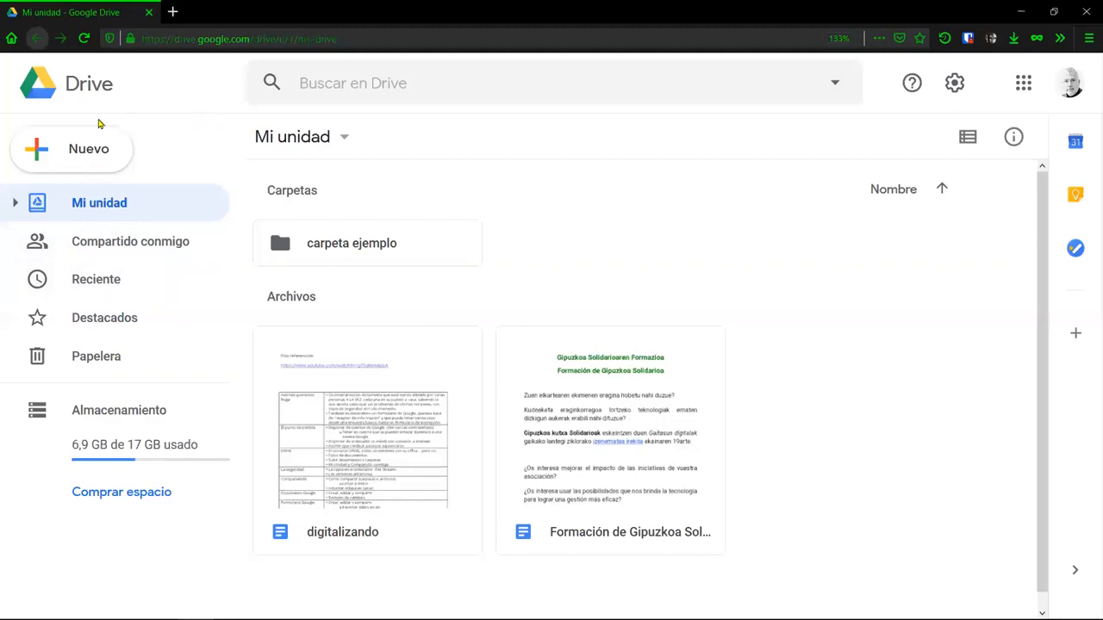
click(41, 148)
click(69, 148)
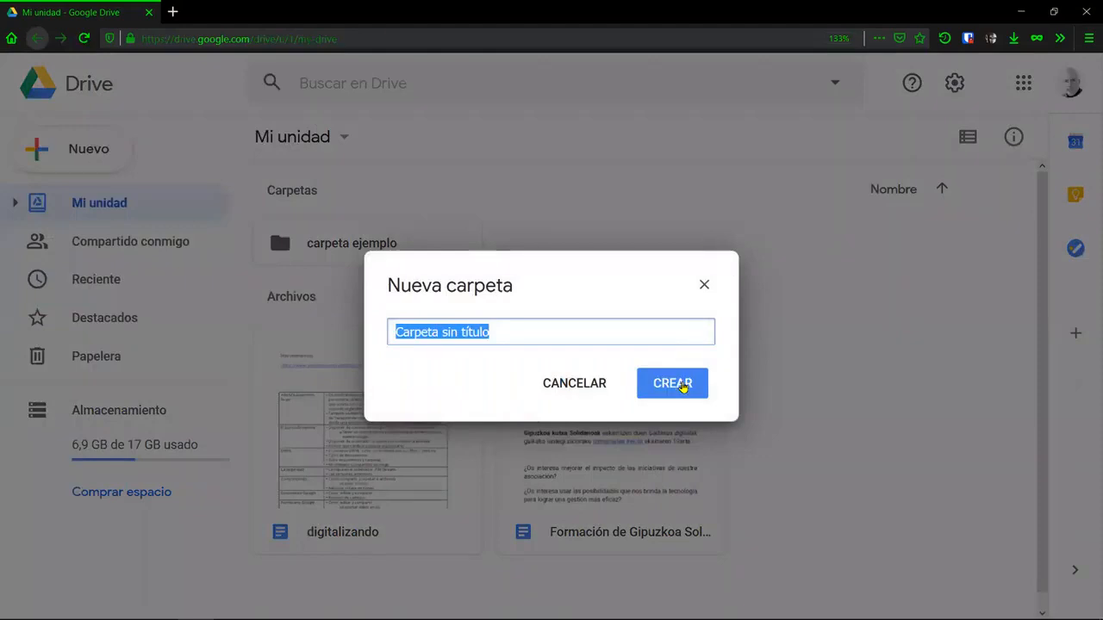
click(605, 386)
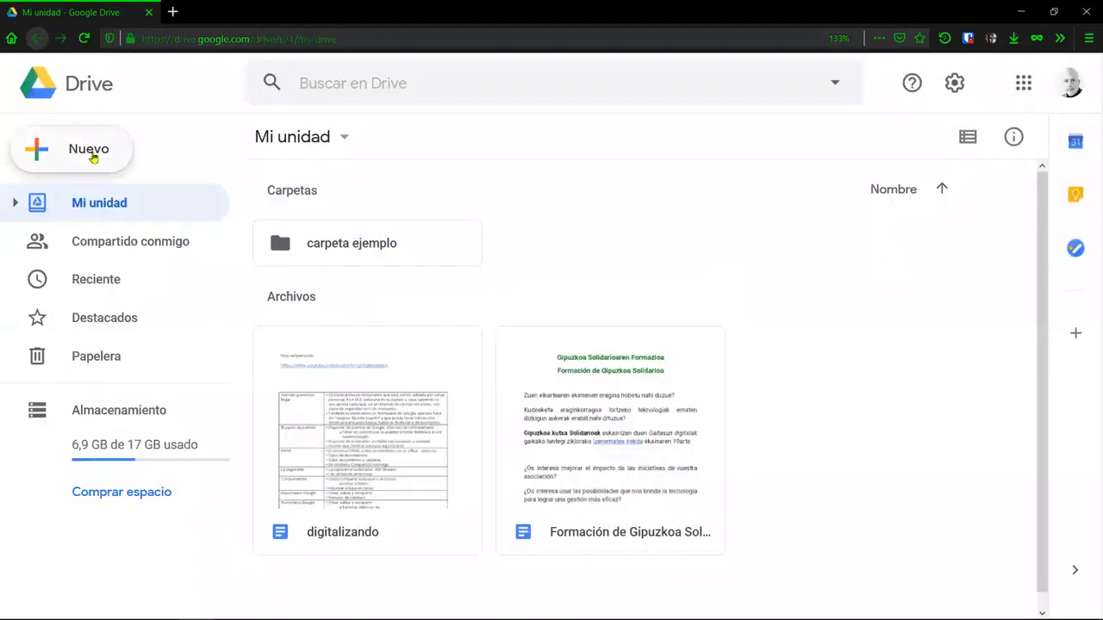
Step: Examine which folders, uploads and Google file types can be created in My Drive, and which settings options are offered
click(93, 153)
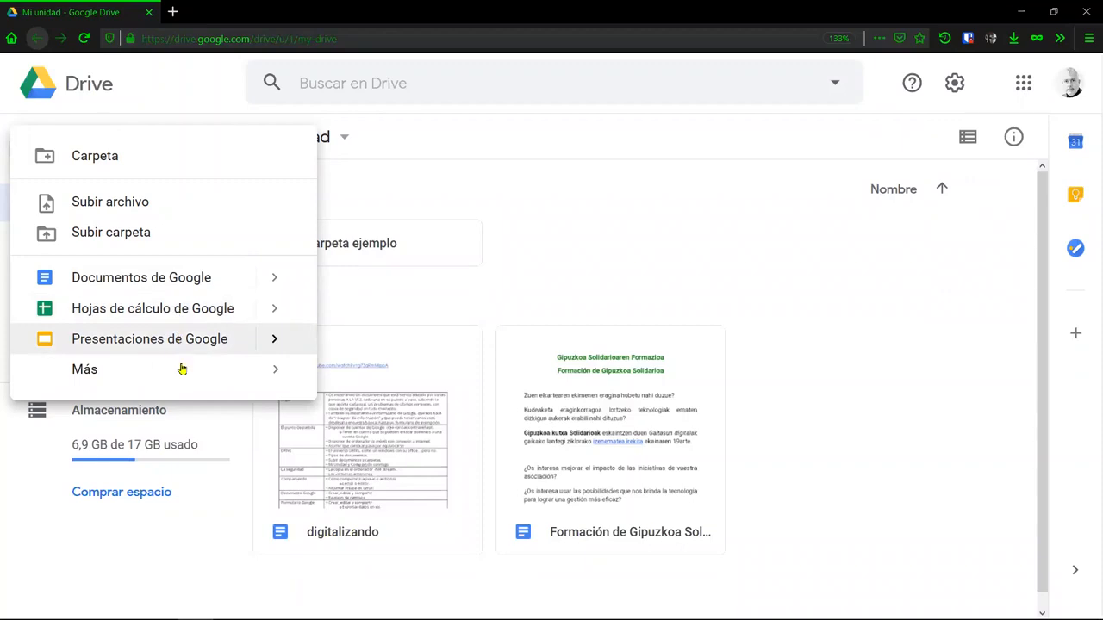
mouse_move(182, 369)
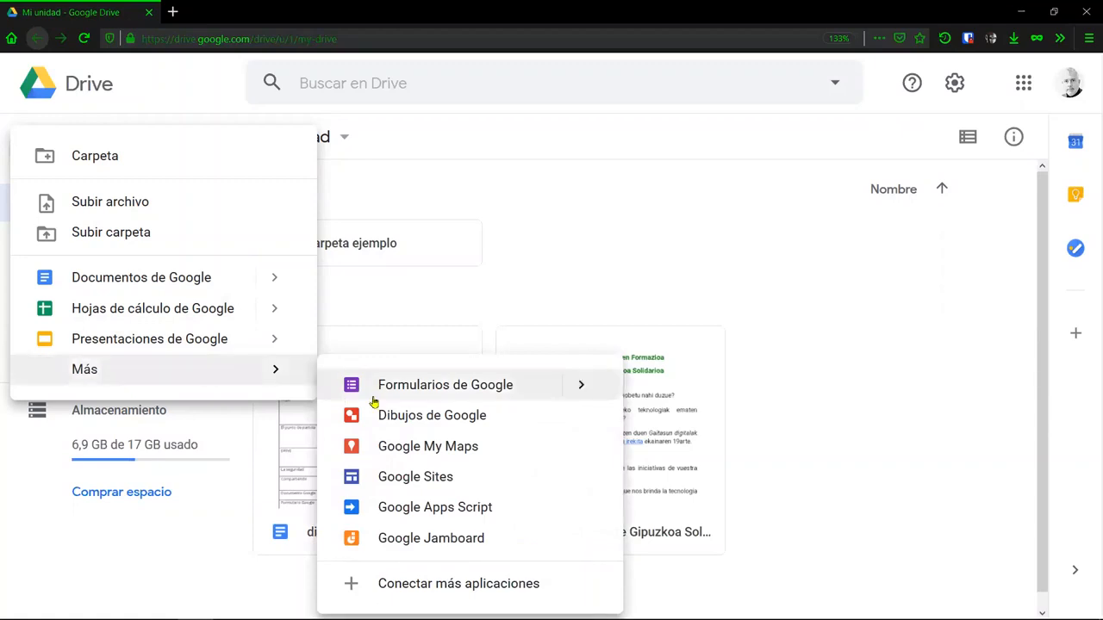
mouse_move(205, 278)
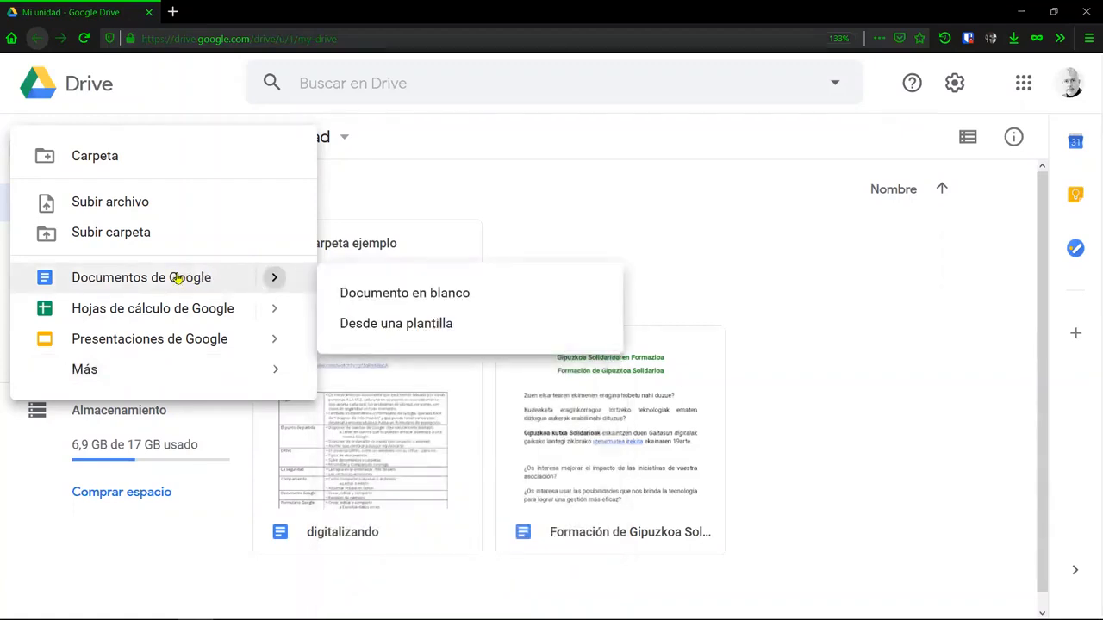
click(347, 200)
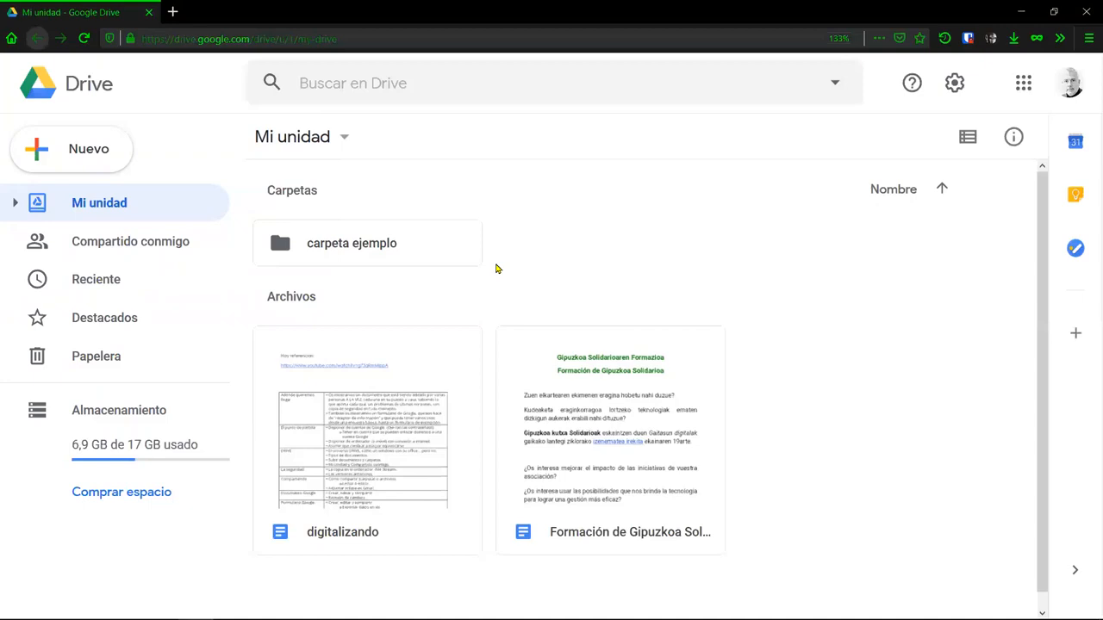
click(955, 84)
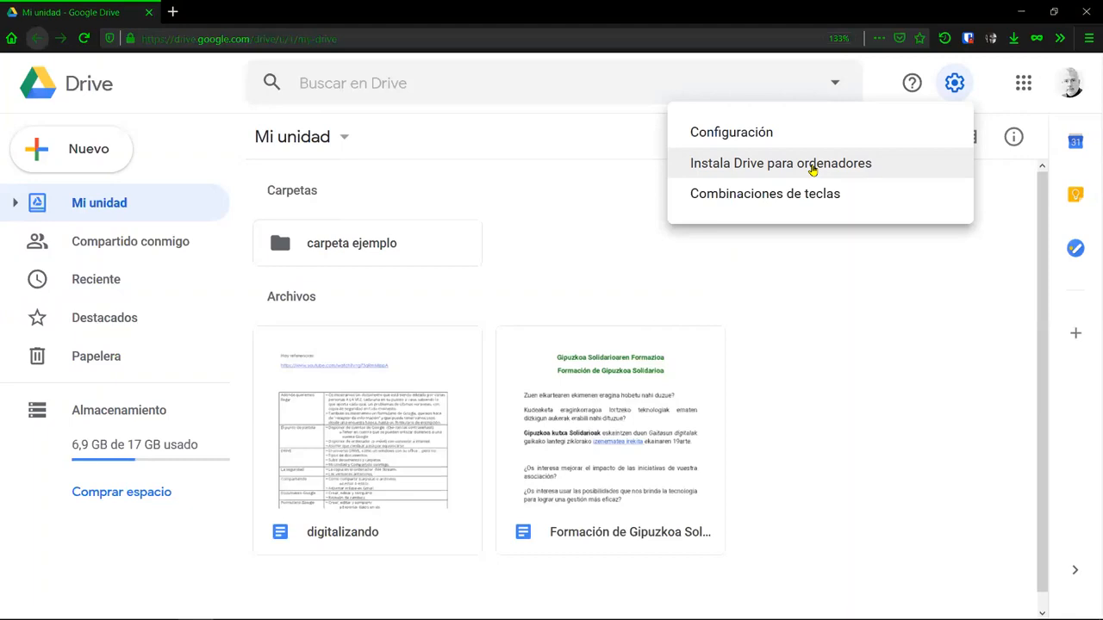
click(834, 324)
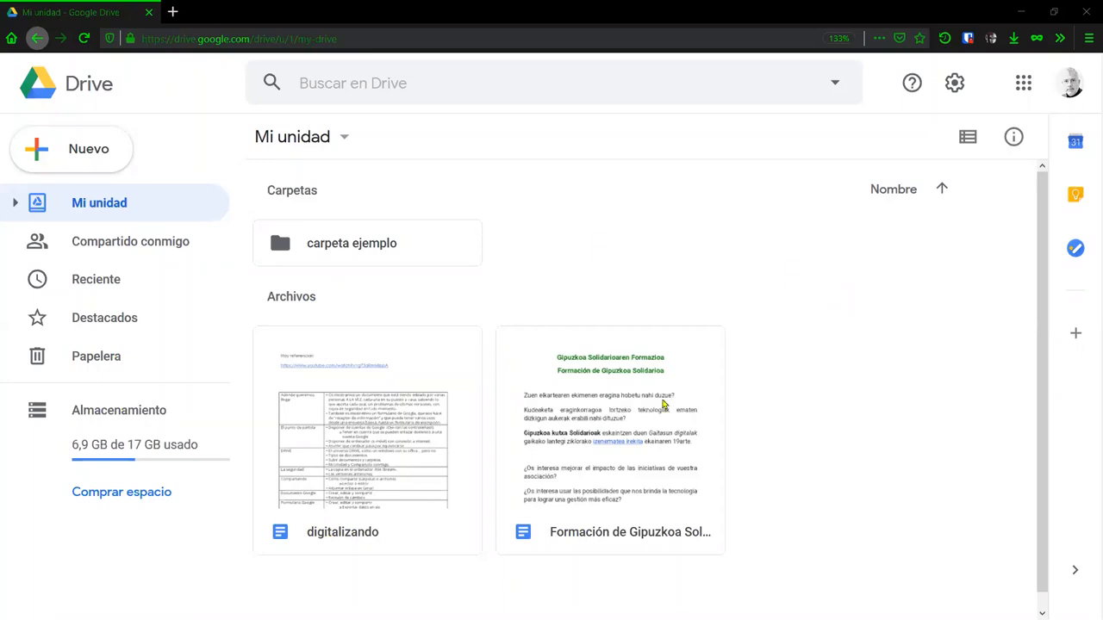
click(1066, 93)
right_click(793, 383)
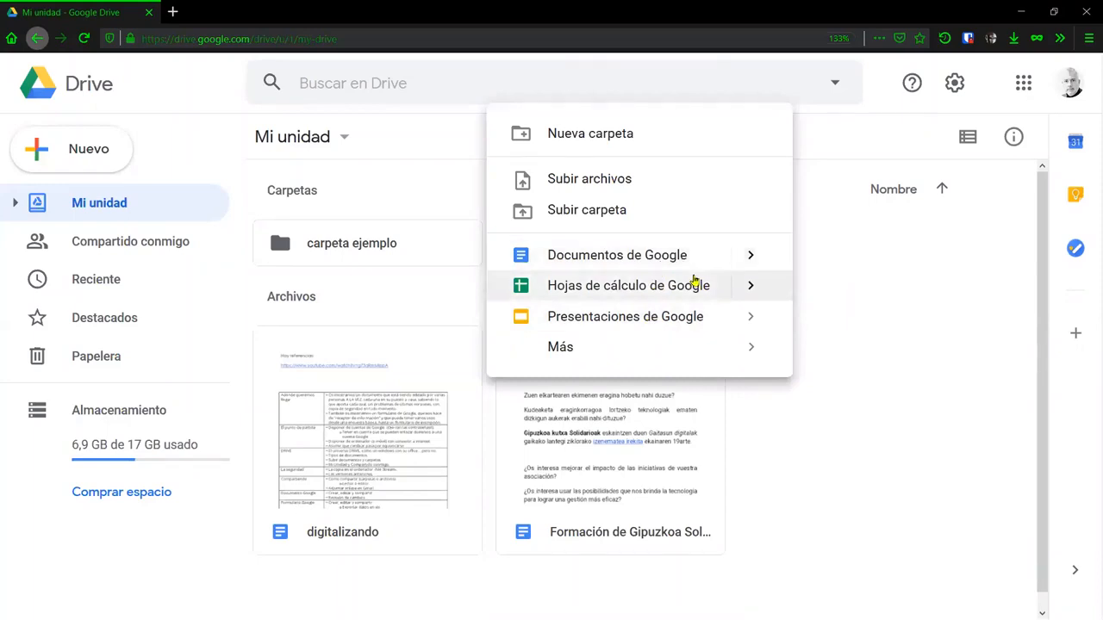
click(848, 360)
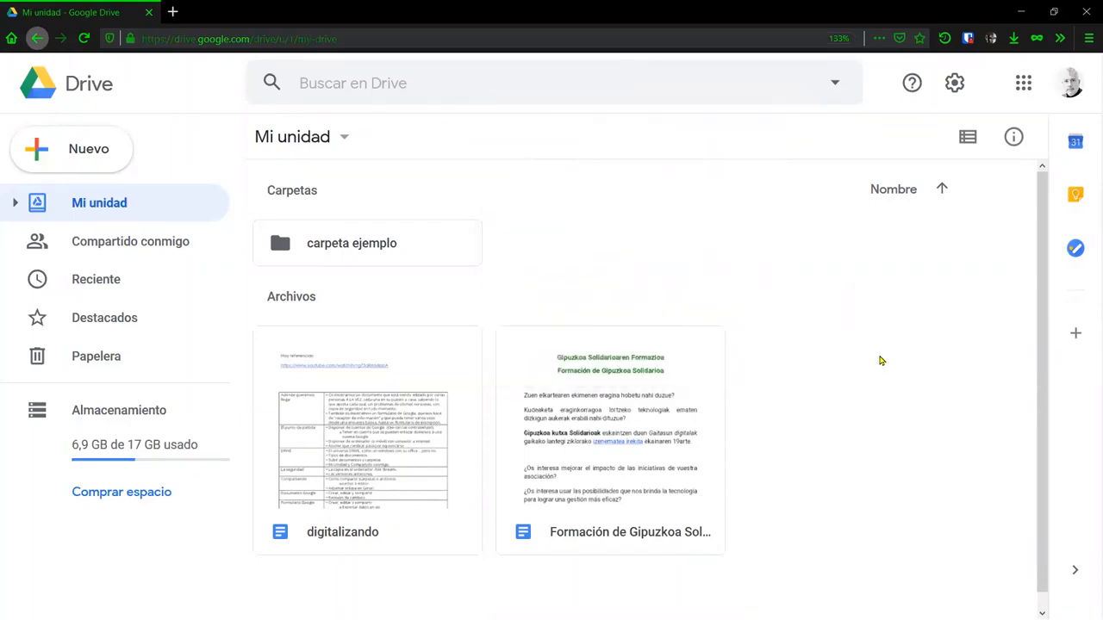
Step: Create a blank Google Docs document and enter the line "Prueba de docuemnto."
click(92, 149)
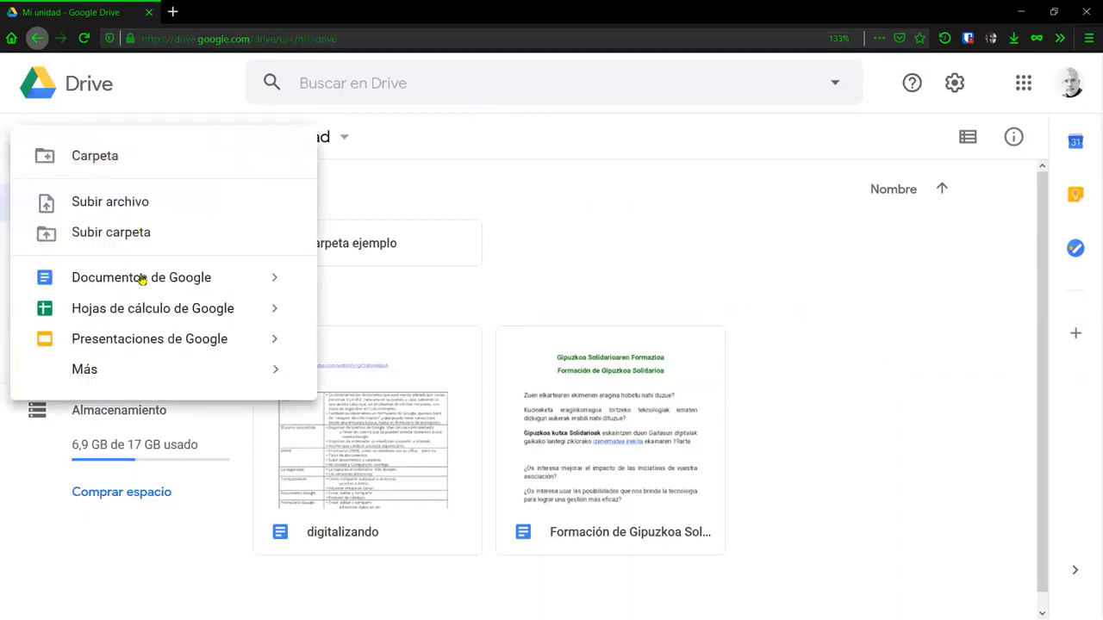
click(142, 278)
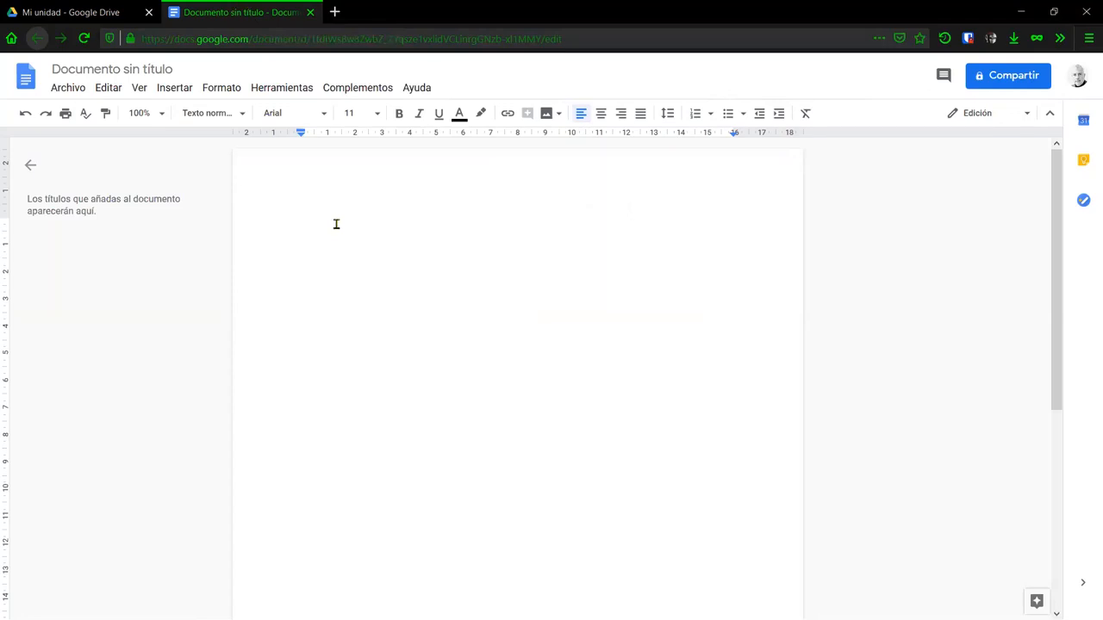
text(Prueba de doc)
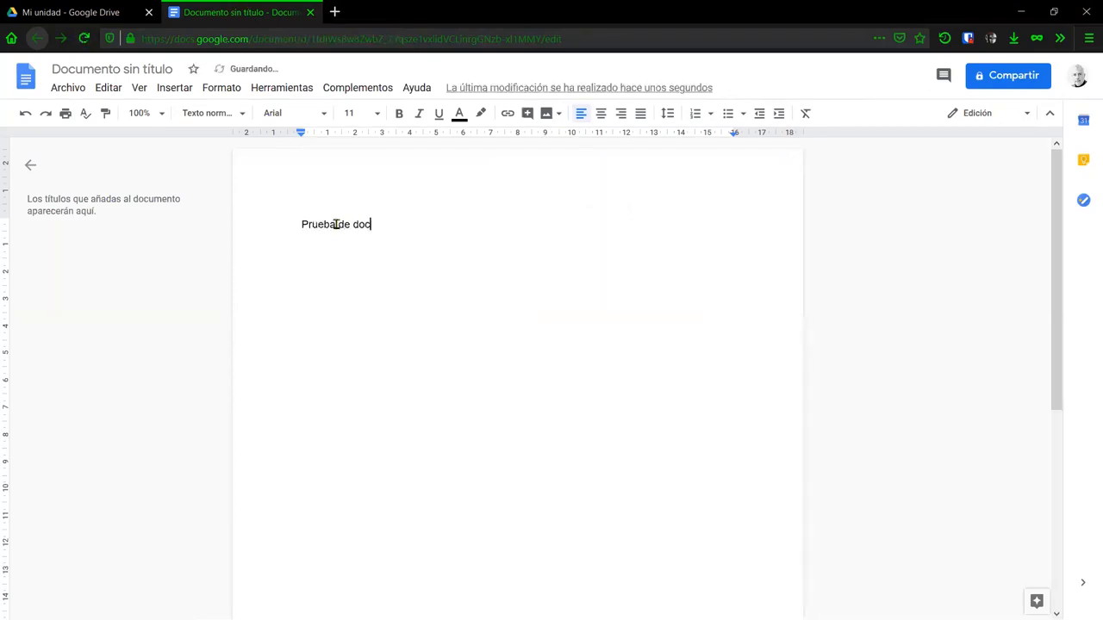
text(uemnto)
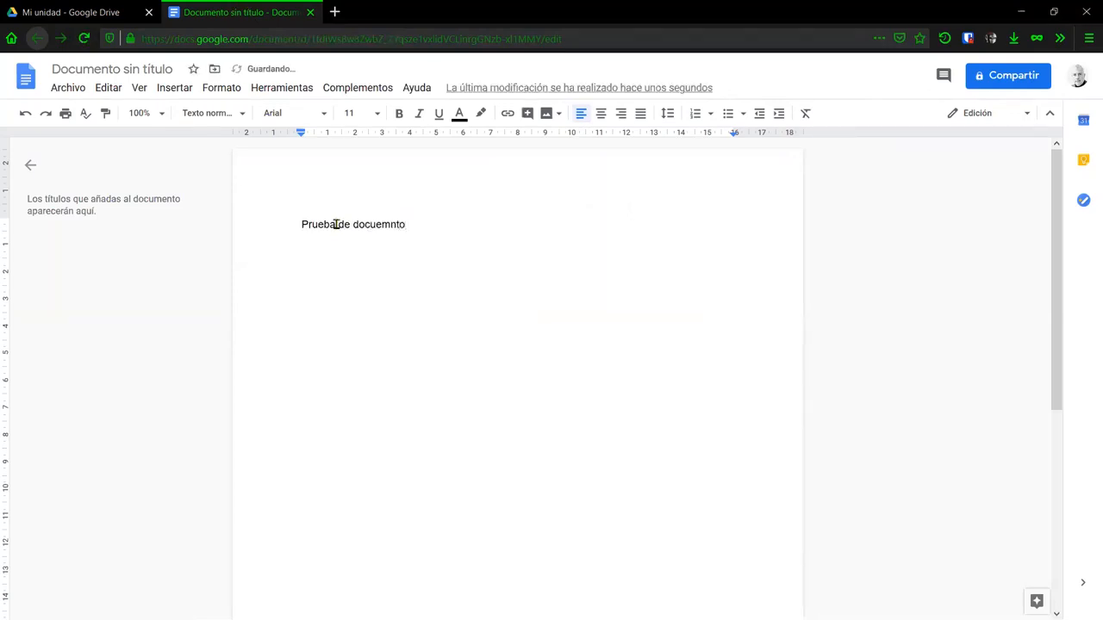
text(.)
key(Return)
Step: Replace the misspelled word with the suggestion "documento" and title the document "Prueba de documento"
click(161, 114)
click(151, 289)
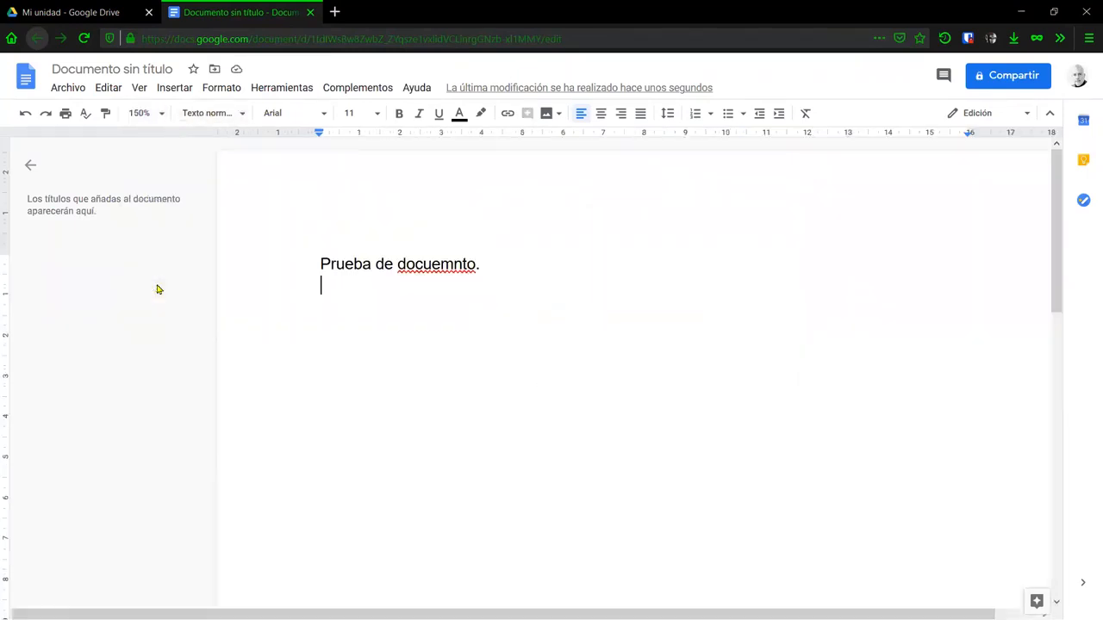
right_click(419, 263)
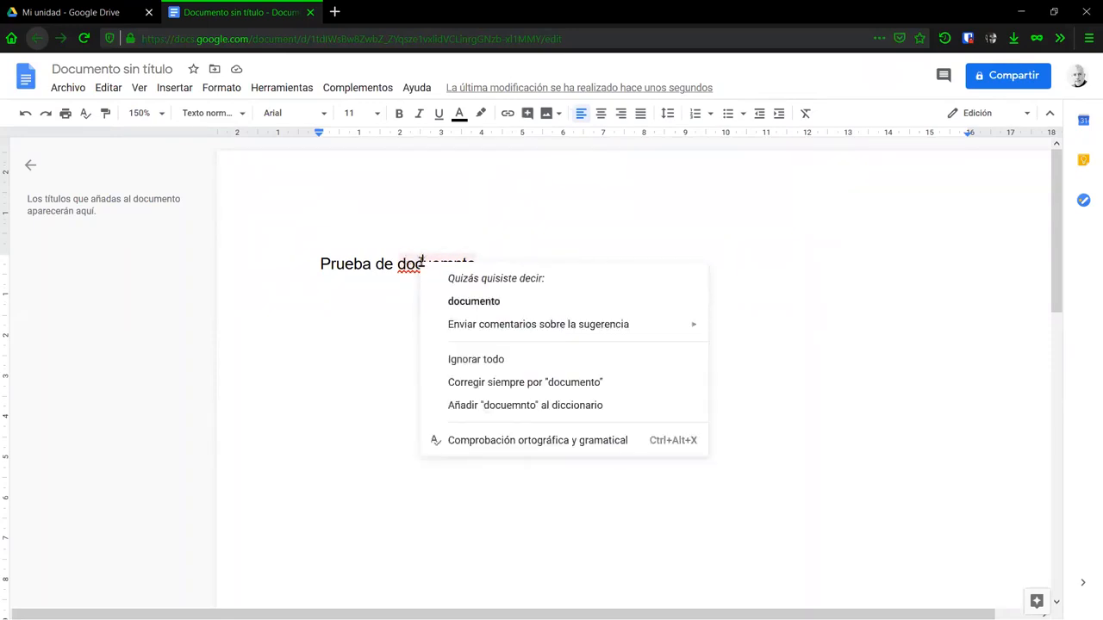
click(486, 307)
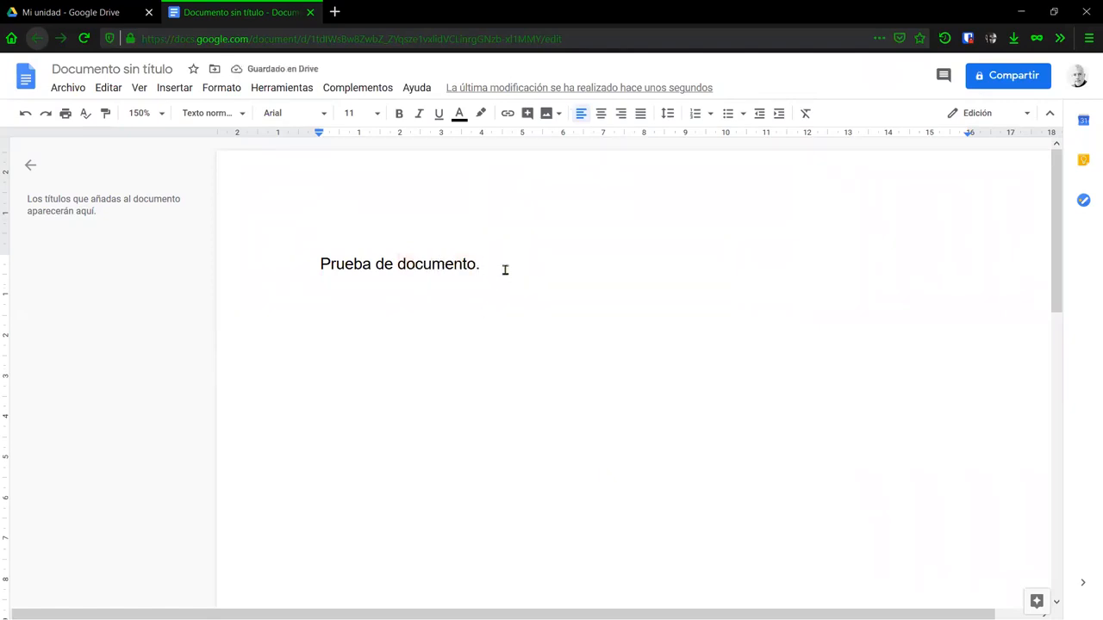
click(125, 68)
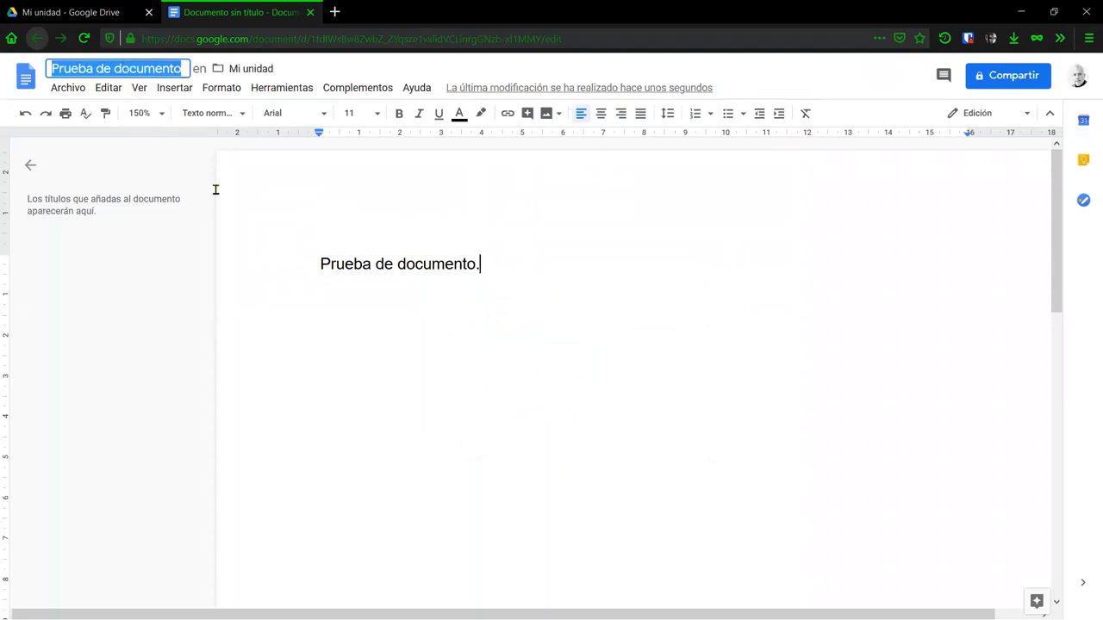
click(380, 240)
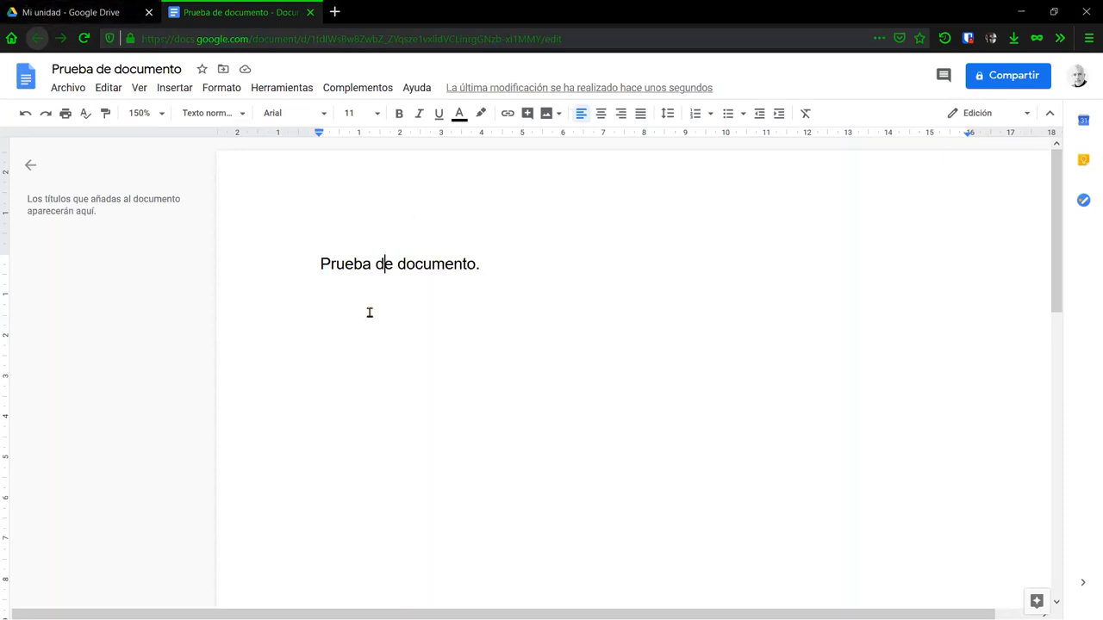
Step: Show the refreshed My Drive contents as a list and move Prueba de documento into the carpeta ejemplo folder
click(73, 12)
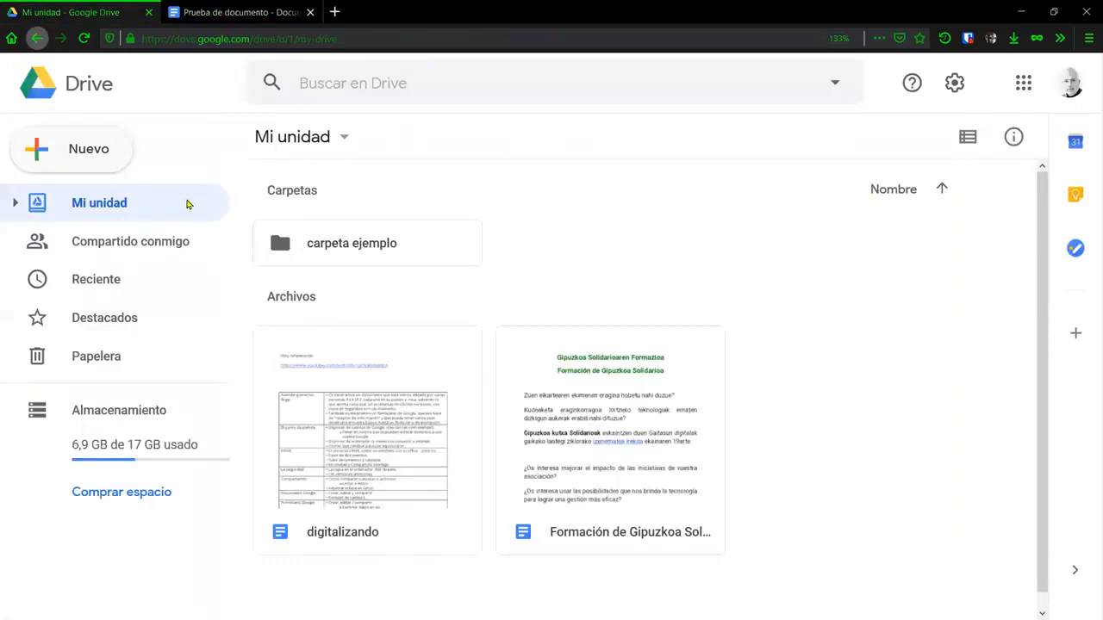
click(83, 38)
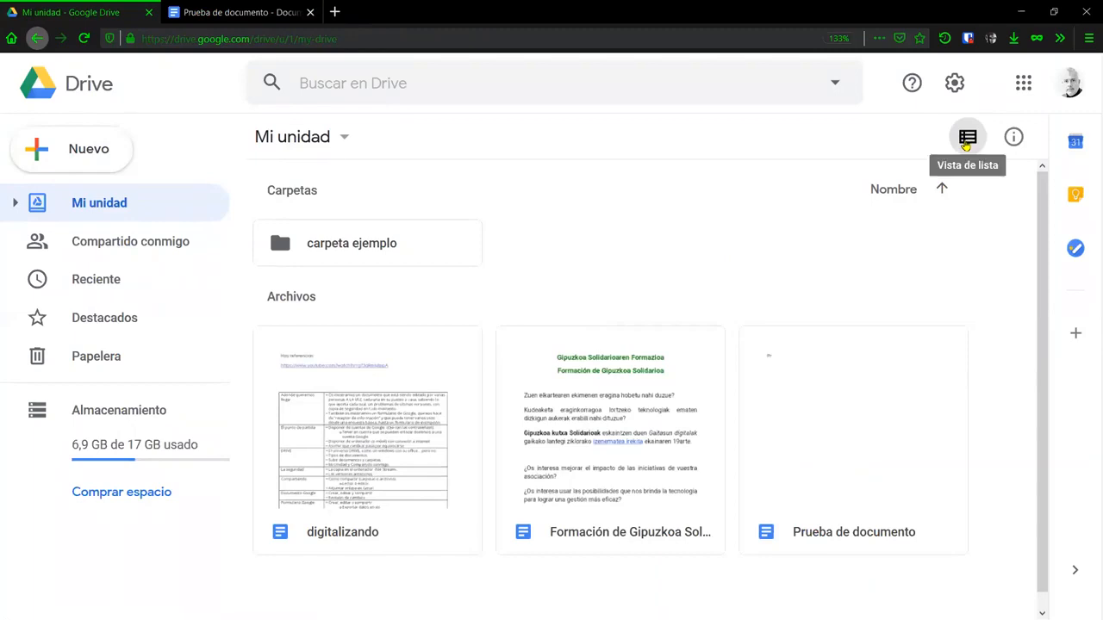
click(966, 140)
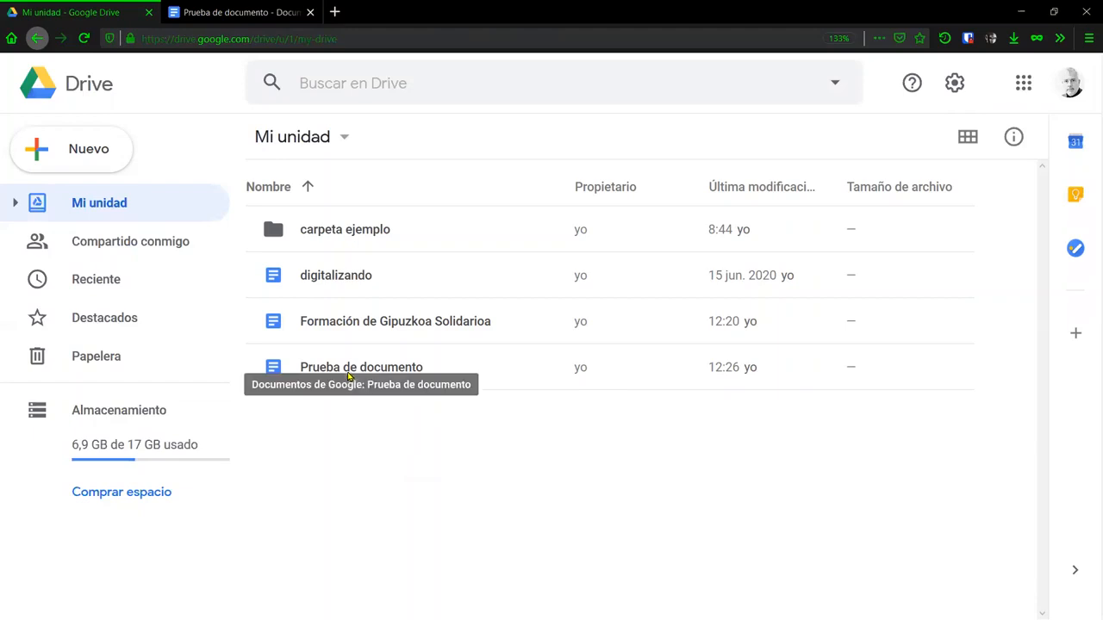
drag(325, 368, 338, 226)
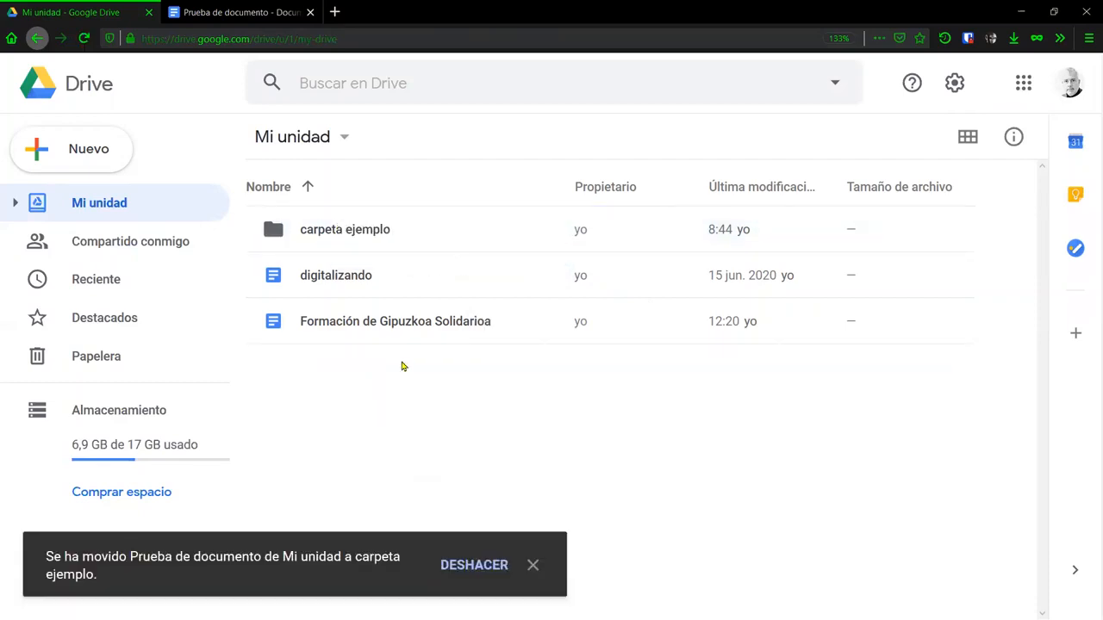
Step: Open Formación de Gipuzkoa Solidarioa and share it with a collaborator by e-mail as Editor, with a notification
double_click(356, 326)
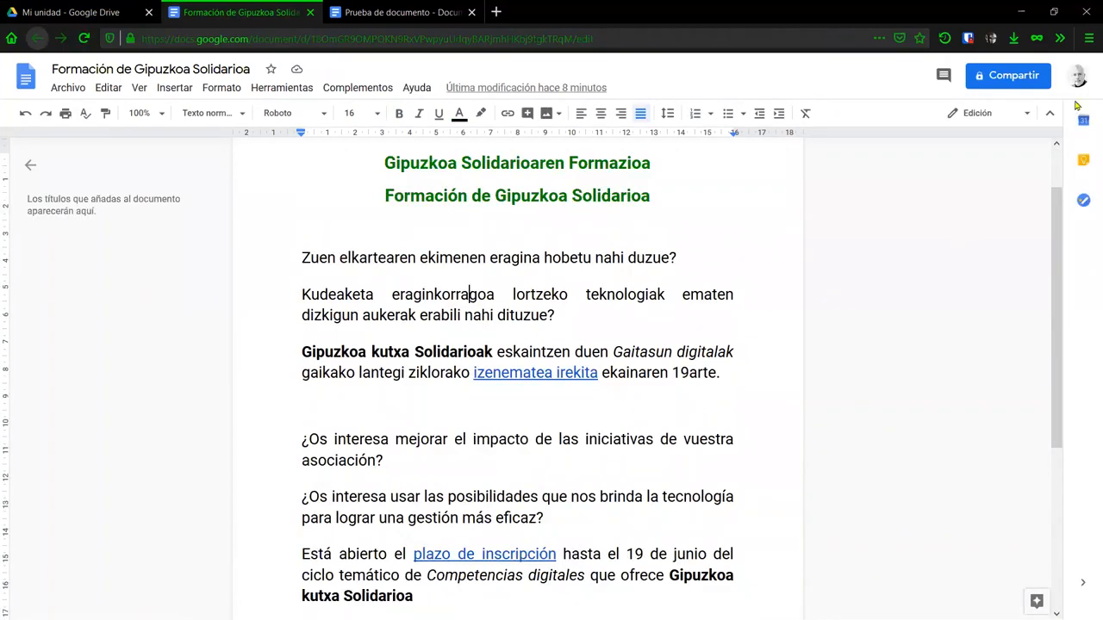
click(485, 410)
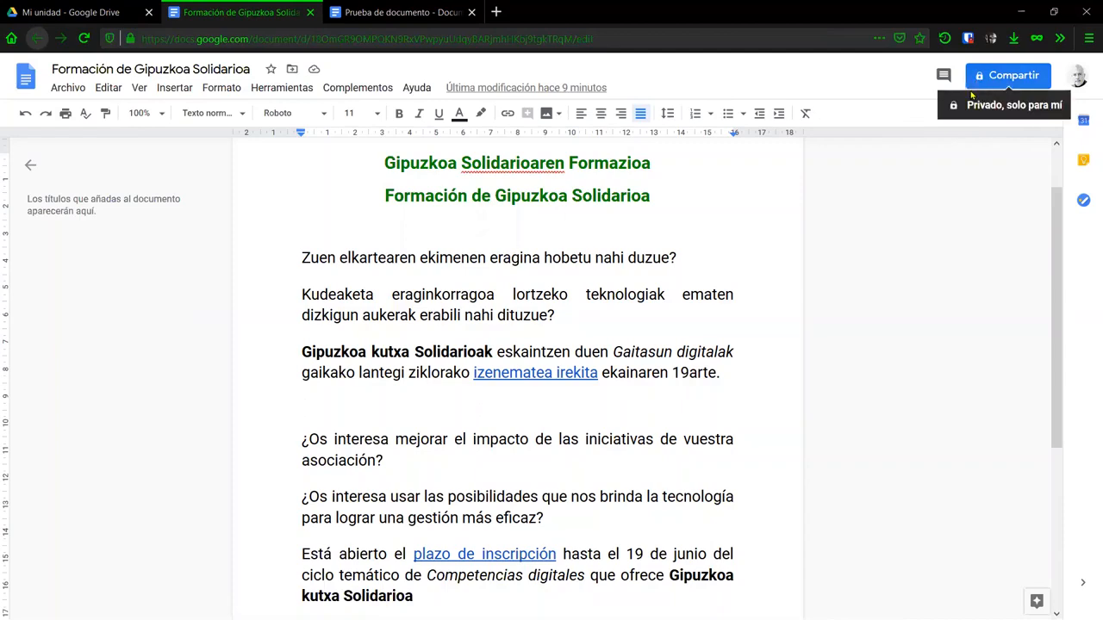
click(997, 78)
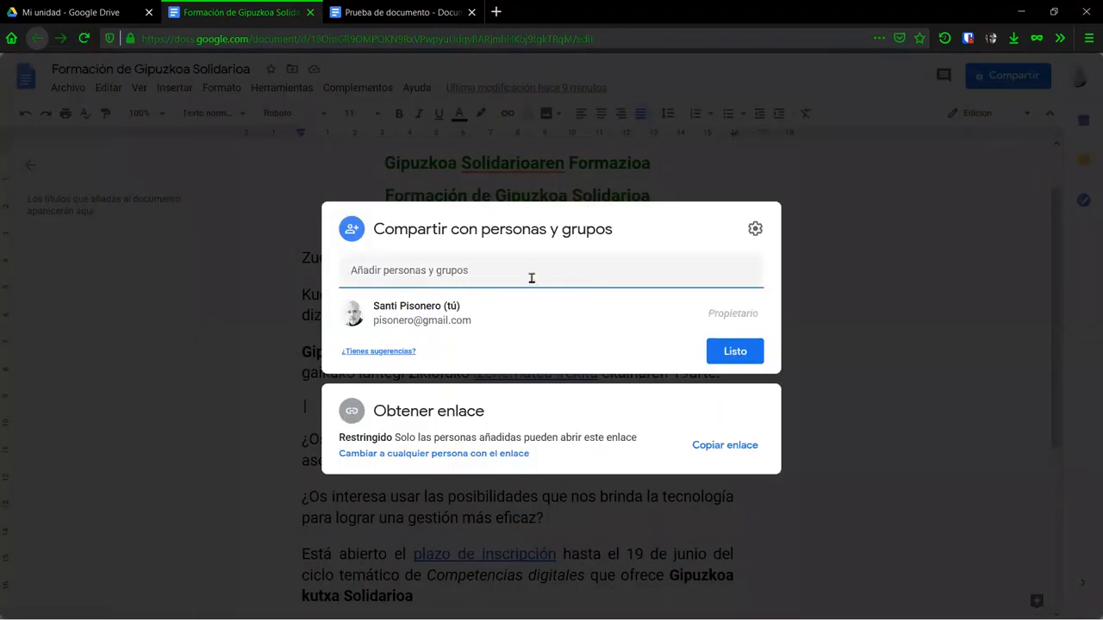
key(ctrl+v)
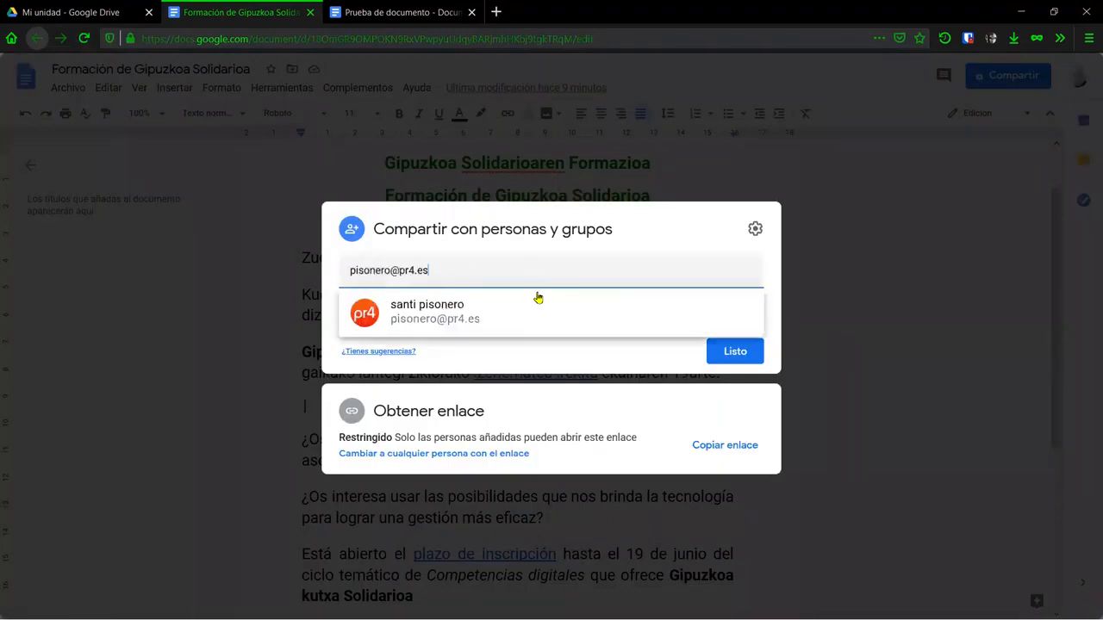
click(538, 310)
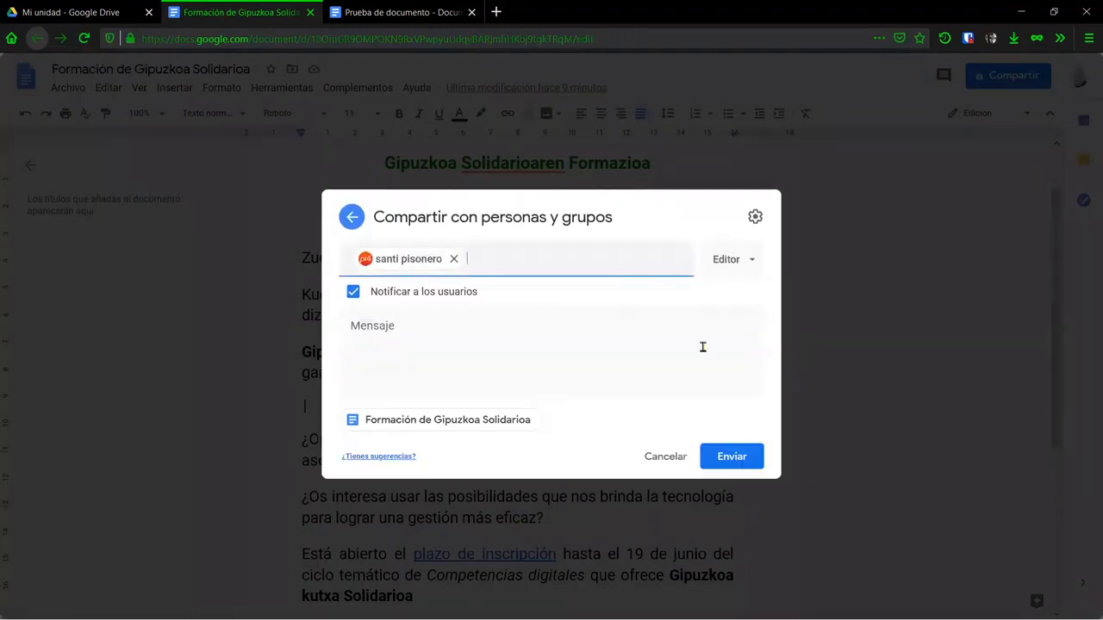
click(728, 459)
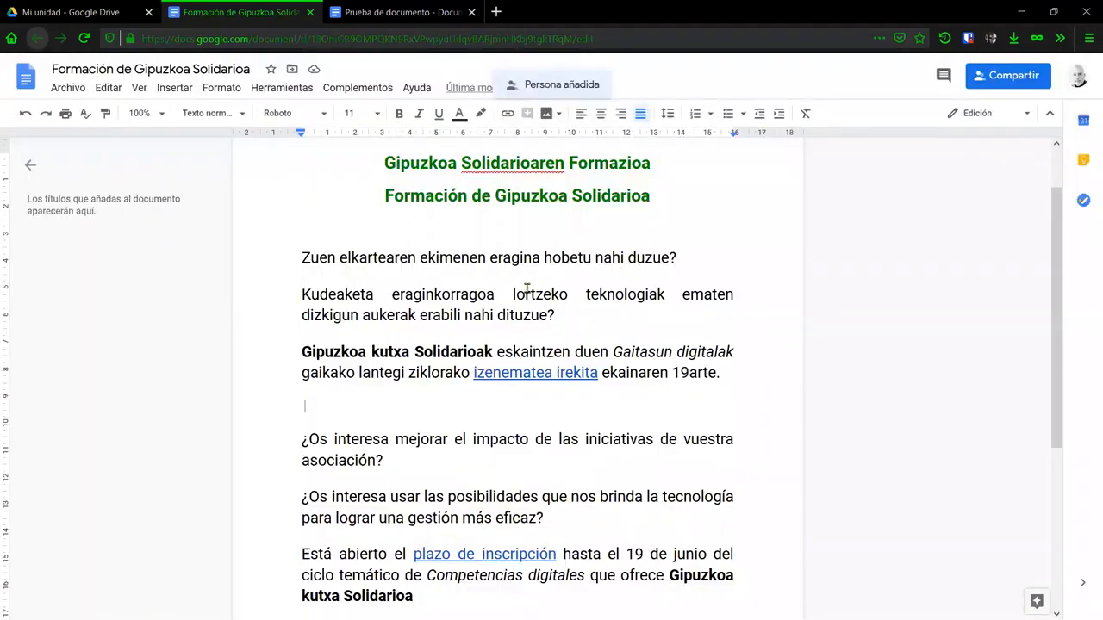
Step: Review who has access to the document and which permission roles can be given to the added collaborator
click(1010, 87)
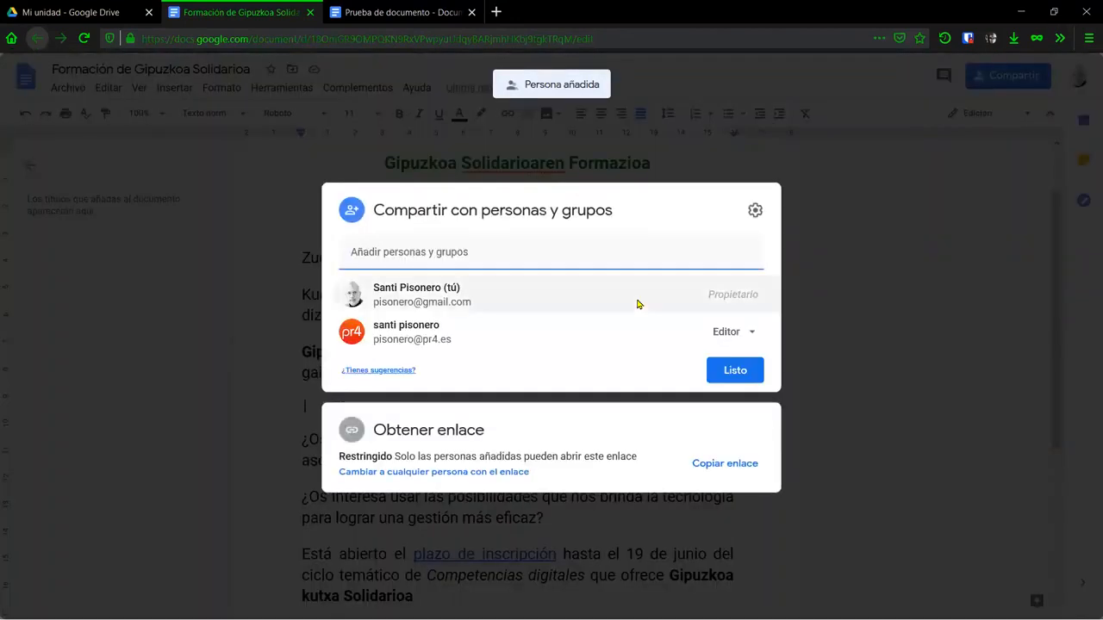
click(752, 336)
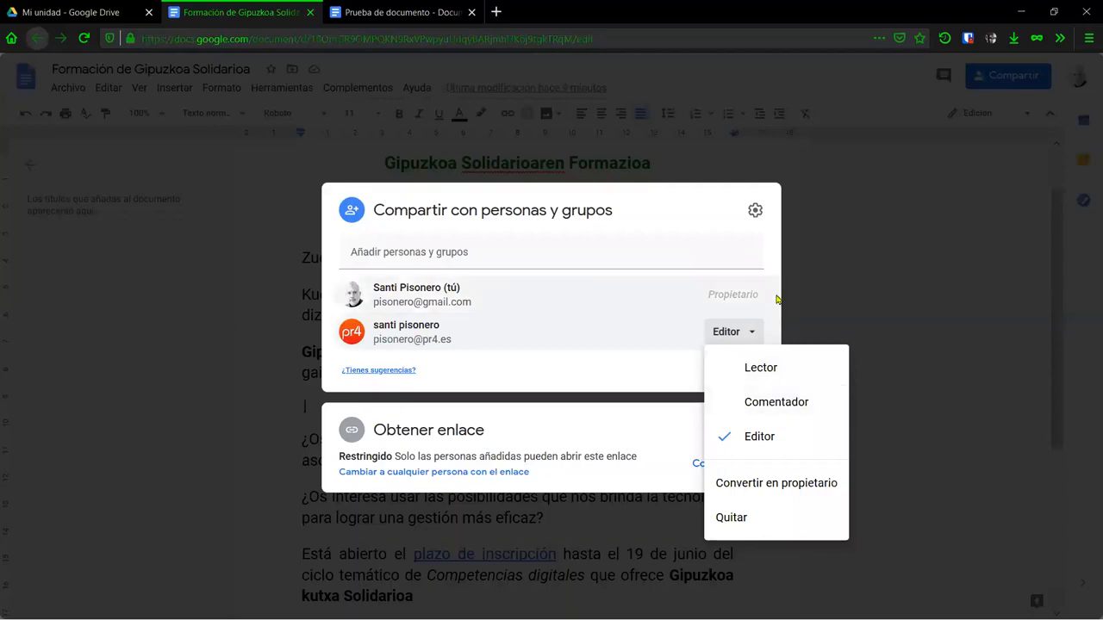
click(848, 262)
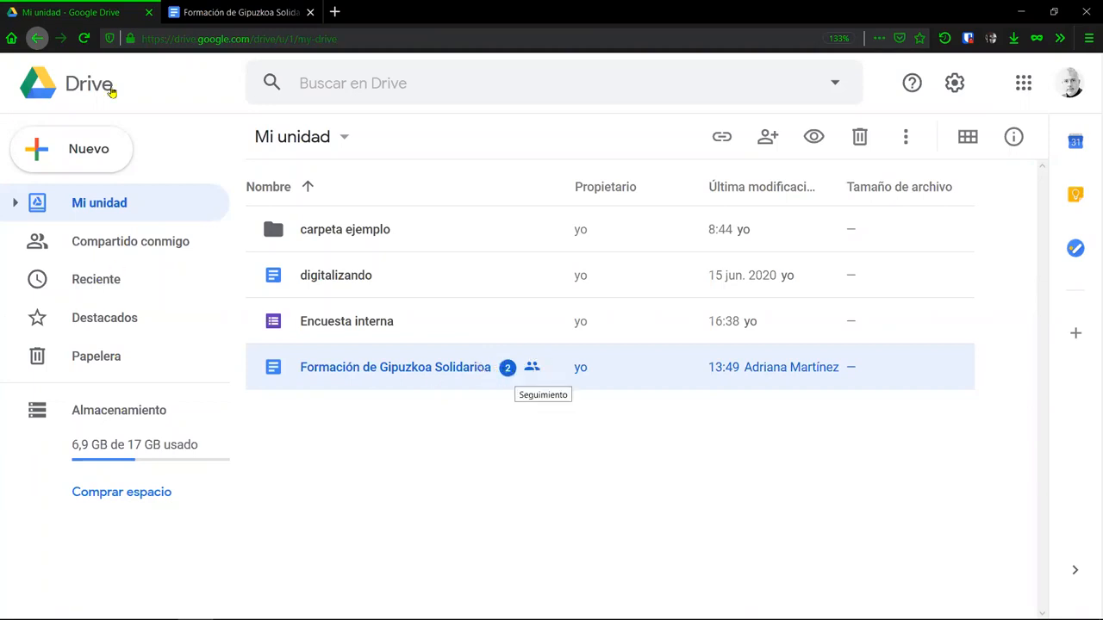
Step: Open Formación de Gipuzkoa Solidarioa and show the collaborator's comment attached to the word "Mucho"
double_click(435, 369)
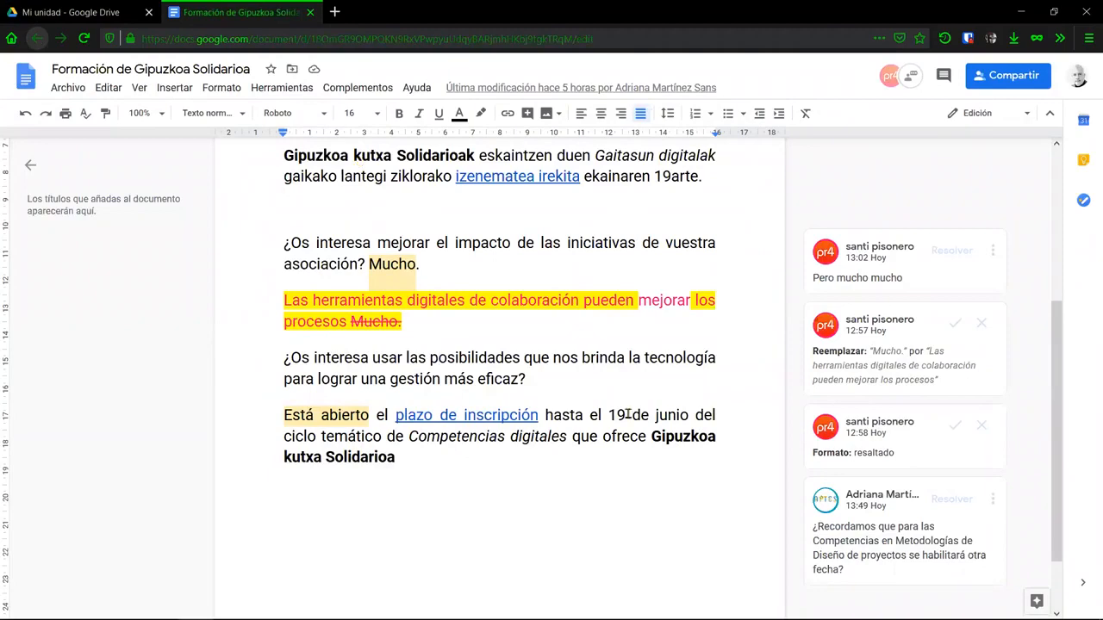
scroll(628, 415, up, 3)
scroll(628, 419, down, 3)
click(393, 268)
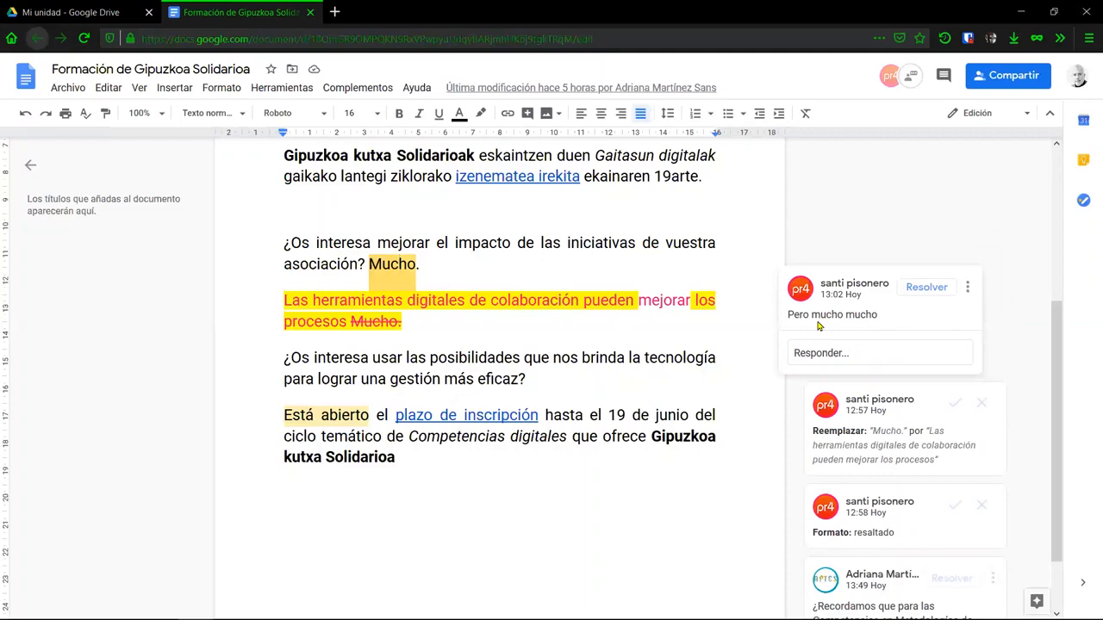
Step: Accept the suggestion that replaces "Mucho." with "Las herramientas digitales de colaboración pueden mejorar los procesos"
click(424, 304)
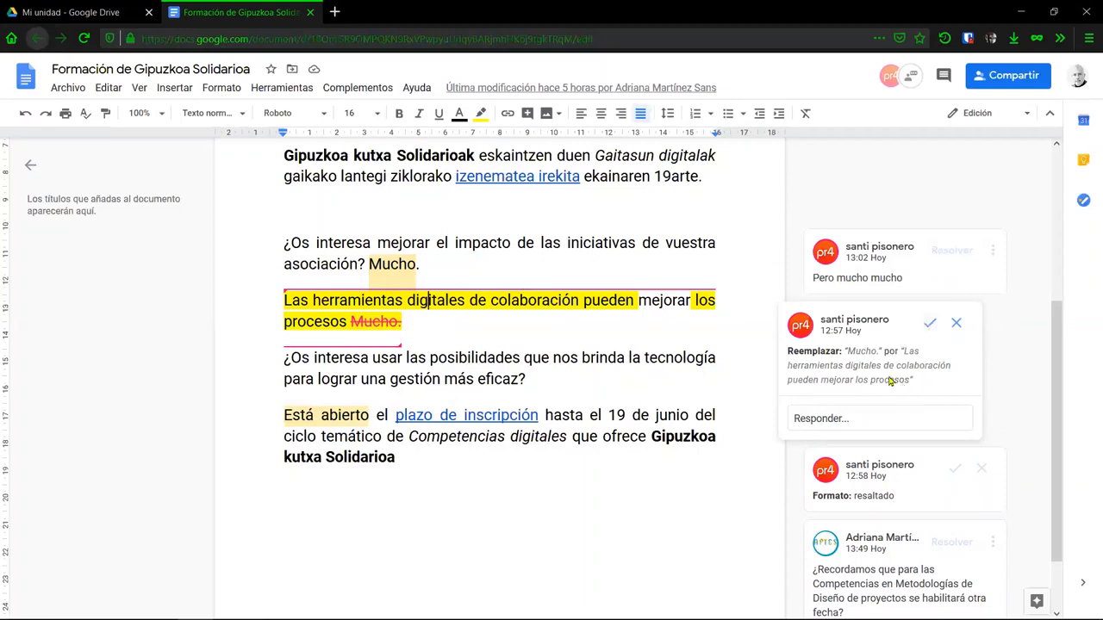
click(928, 328)
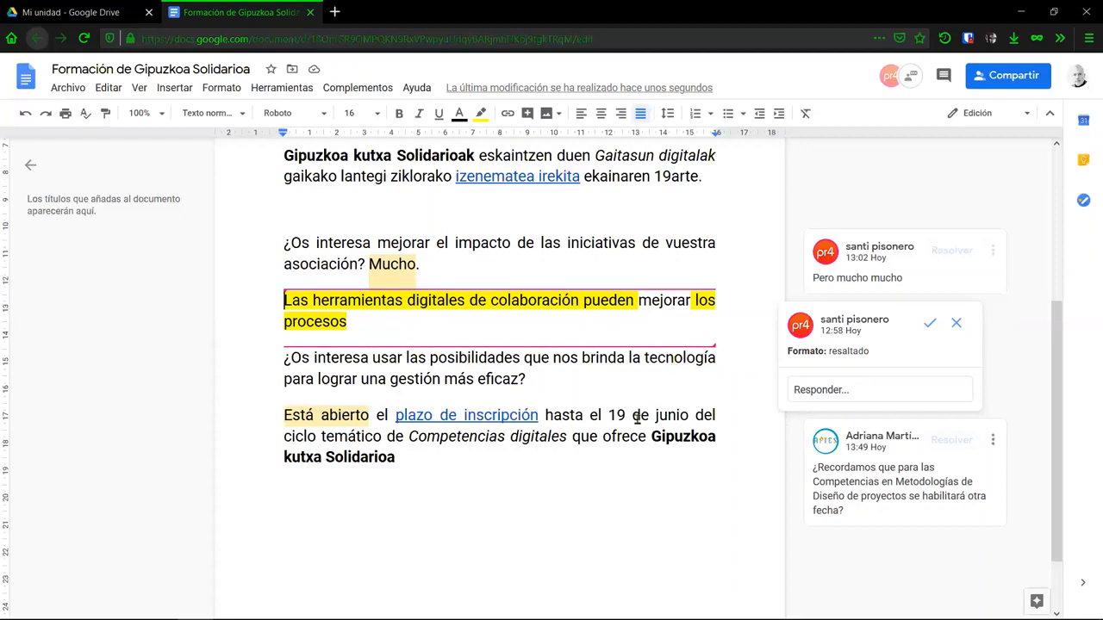
scroll(625, 402, up, 2)
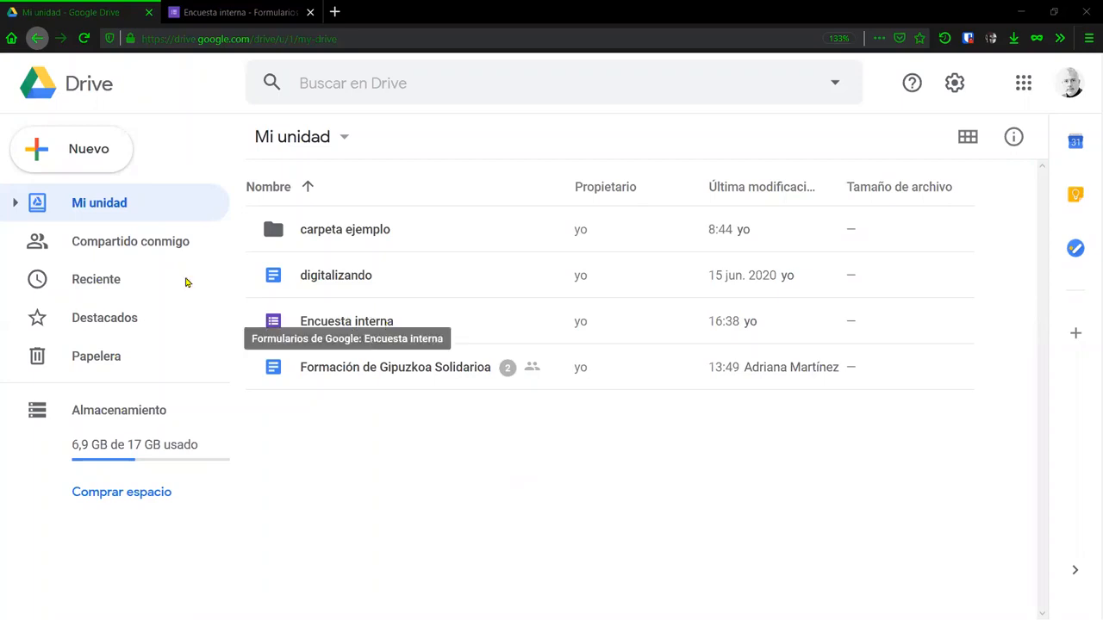
Step: Create a new Google Forms form in My Drive and show the question types available for its first question
click(40, 150)
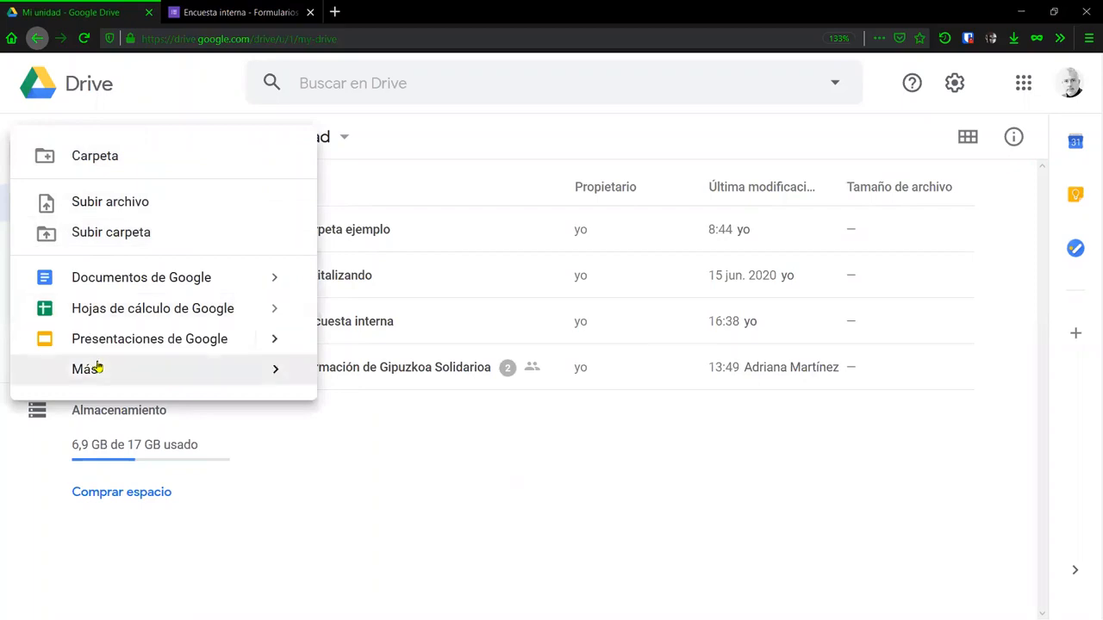
mouse_move(91, 367)
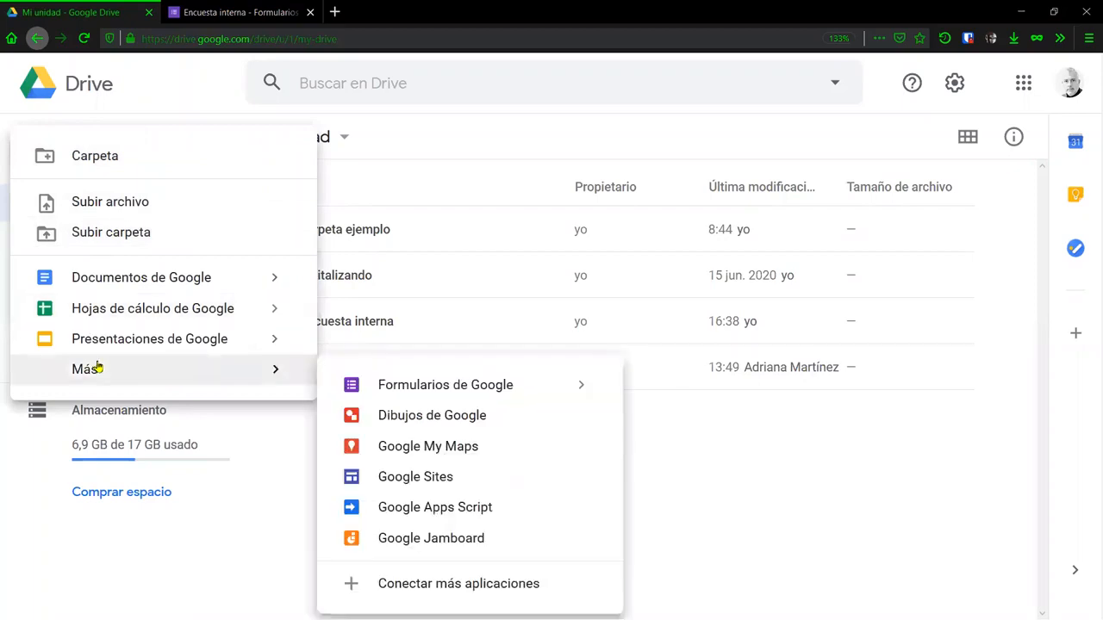
click(398, 390)
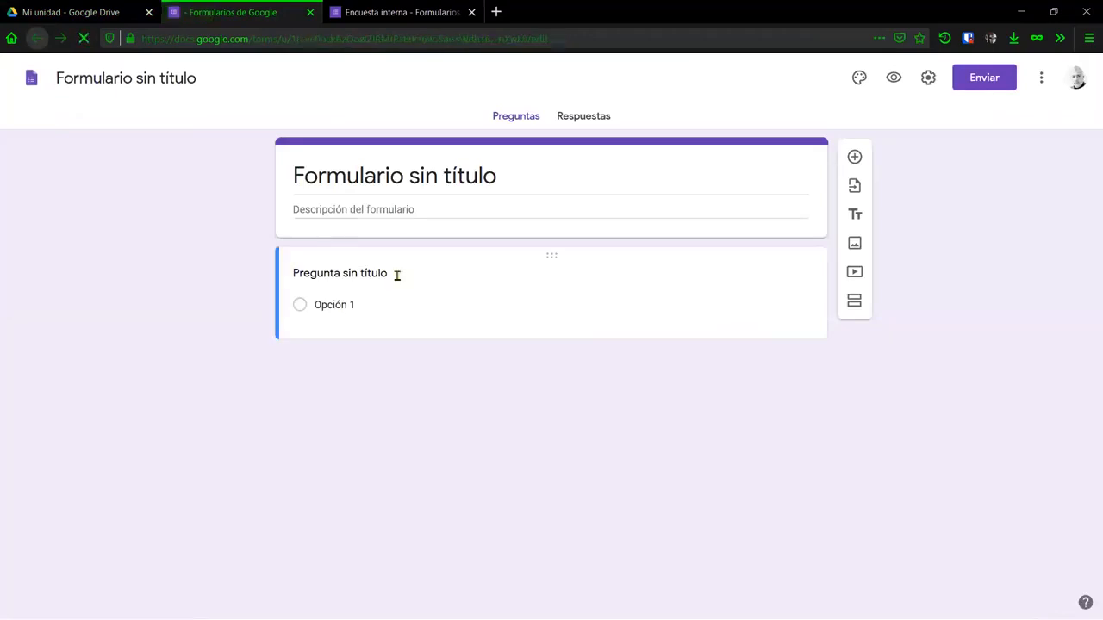
click(397, 275)
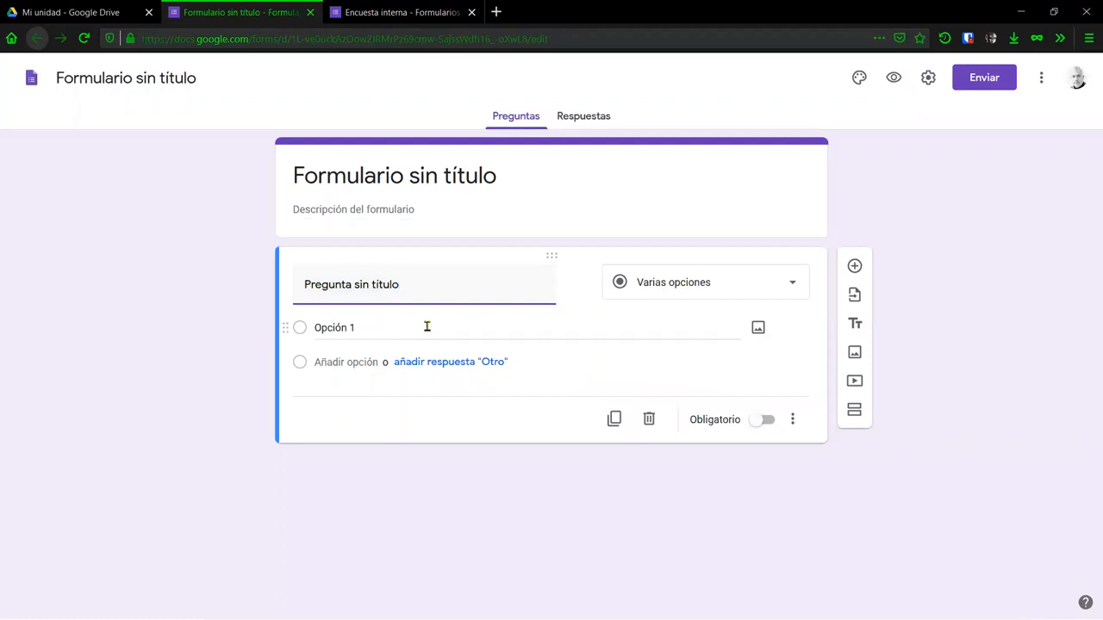
click(788, 283)
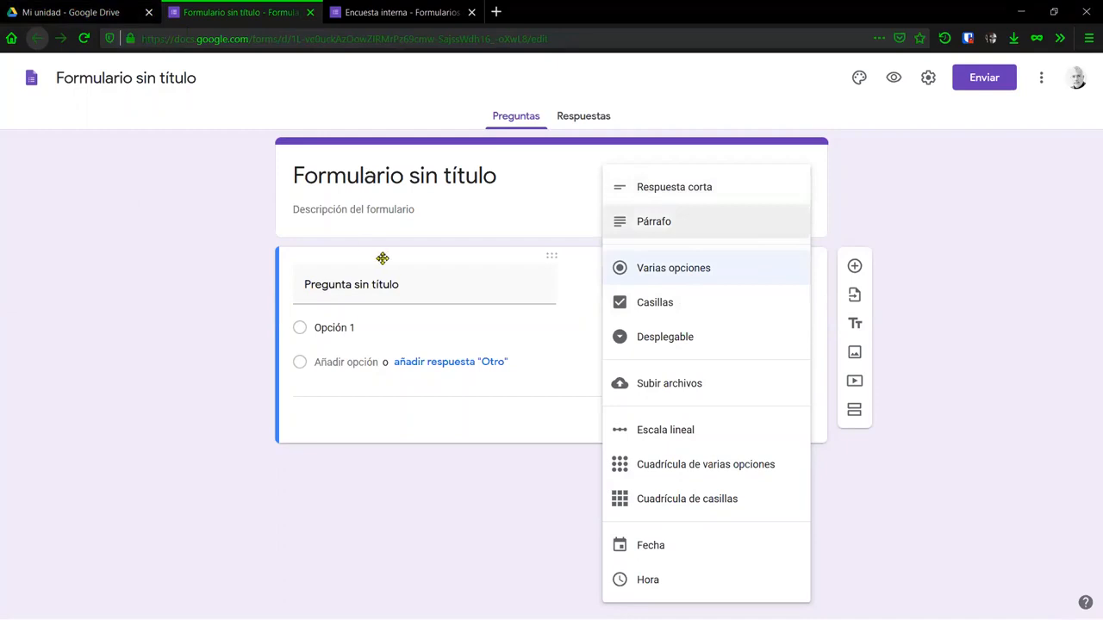
Step: Open the Encuesta interna form from My Drive and examine the summary charts of its responses
click(62, 10)
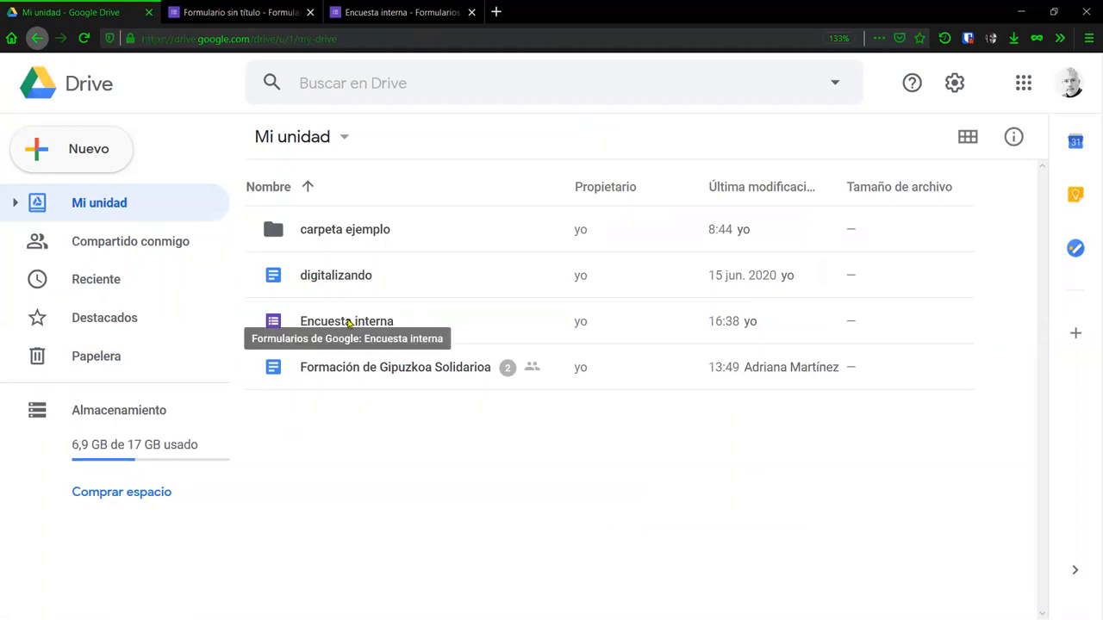
double_click(350, 321)
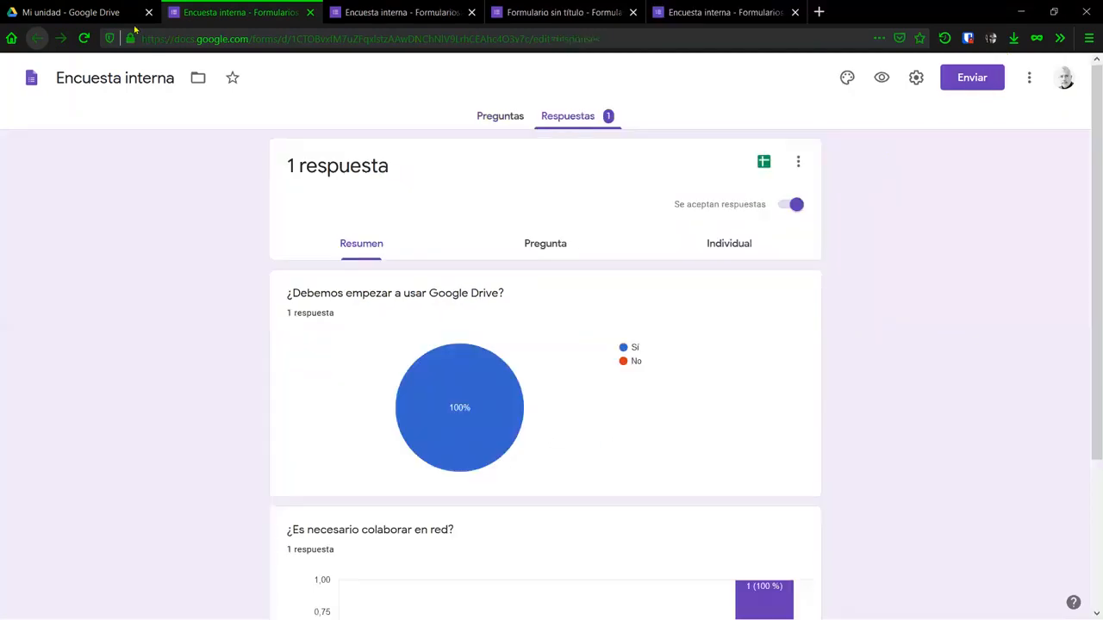
click(82, 12)
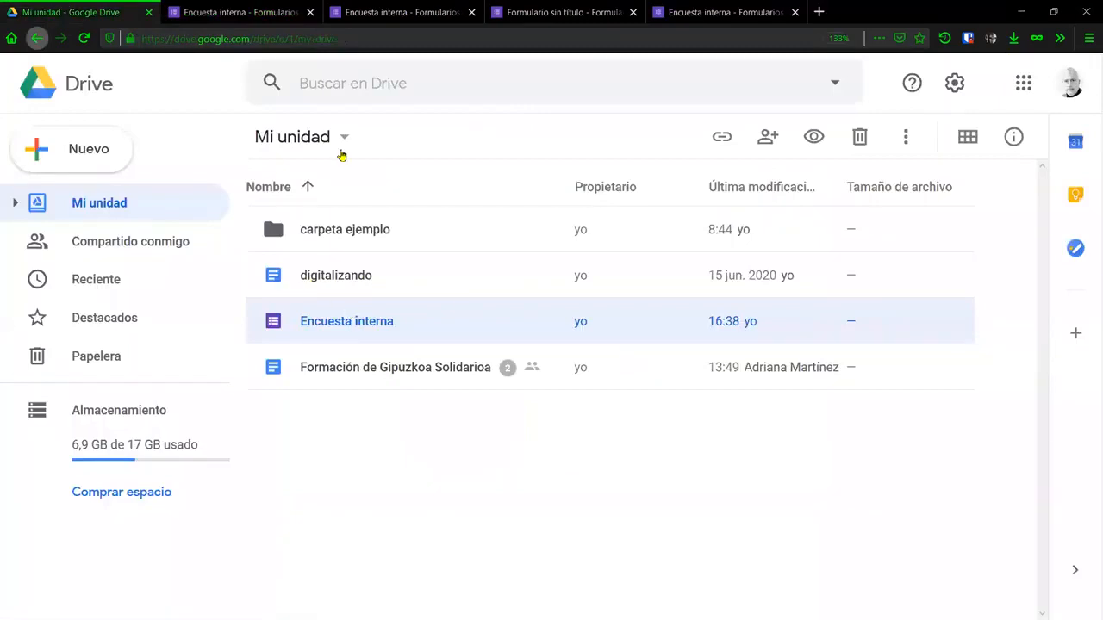
click(279, 7)
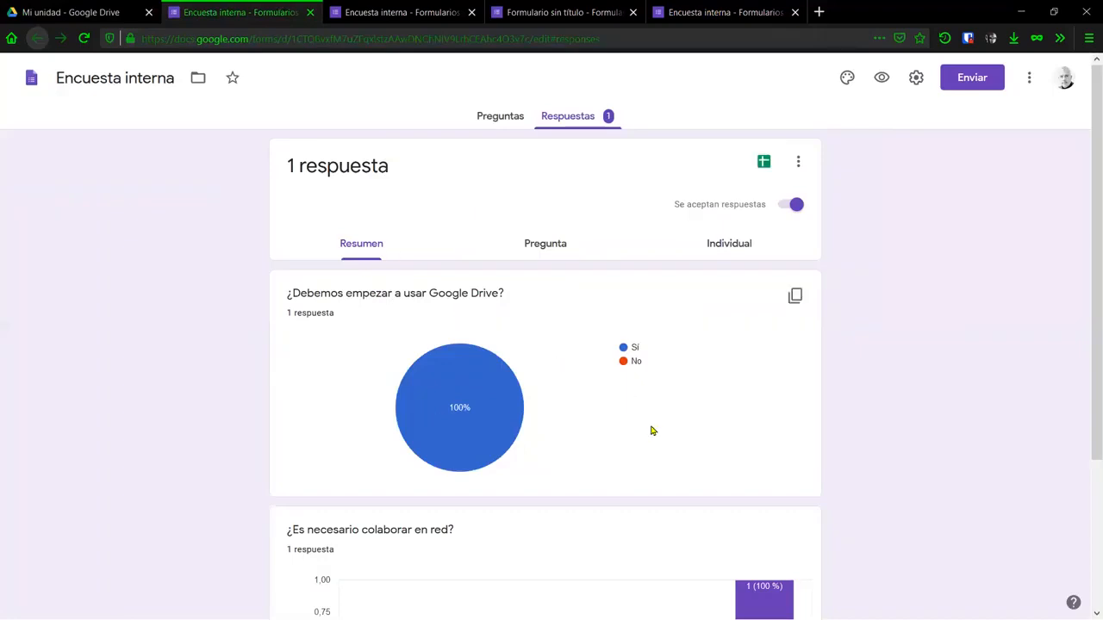
scroll(644, 387, down, 1)
scroll(644, 387, up, 1)
scroll(644, 389, down, 2)
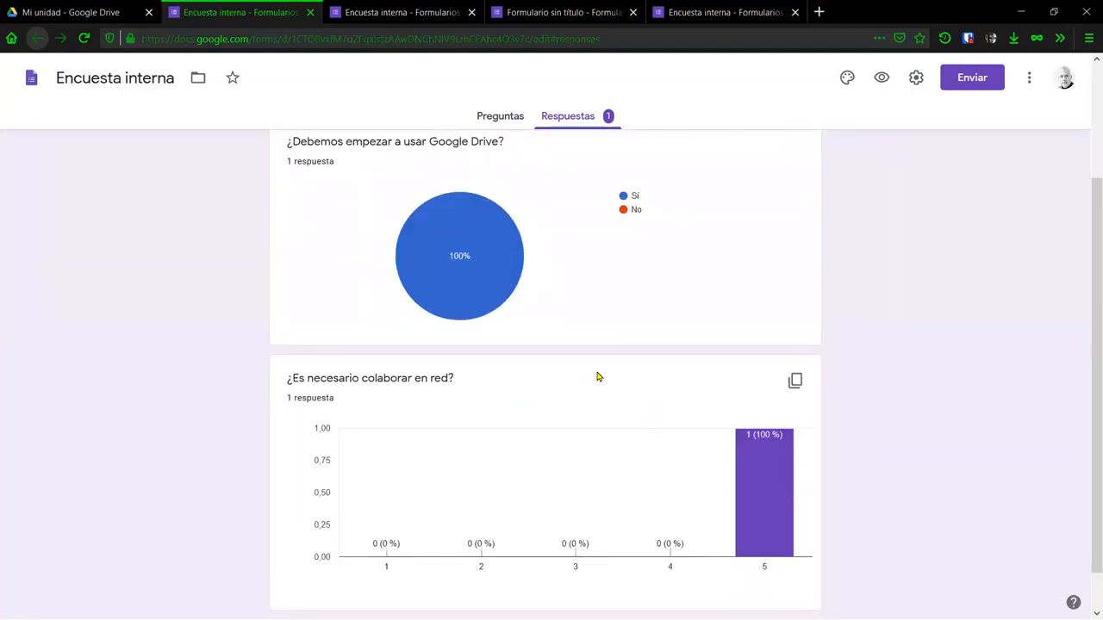
Step: Open the destination options for collecting the Encuesta interna responses in a spreadsheet
scroll(601, 376, up, 2)
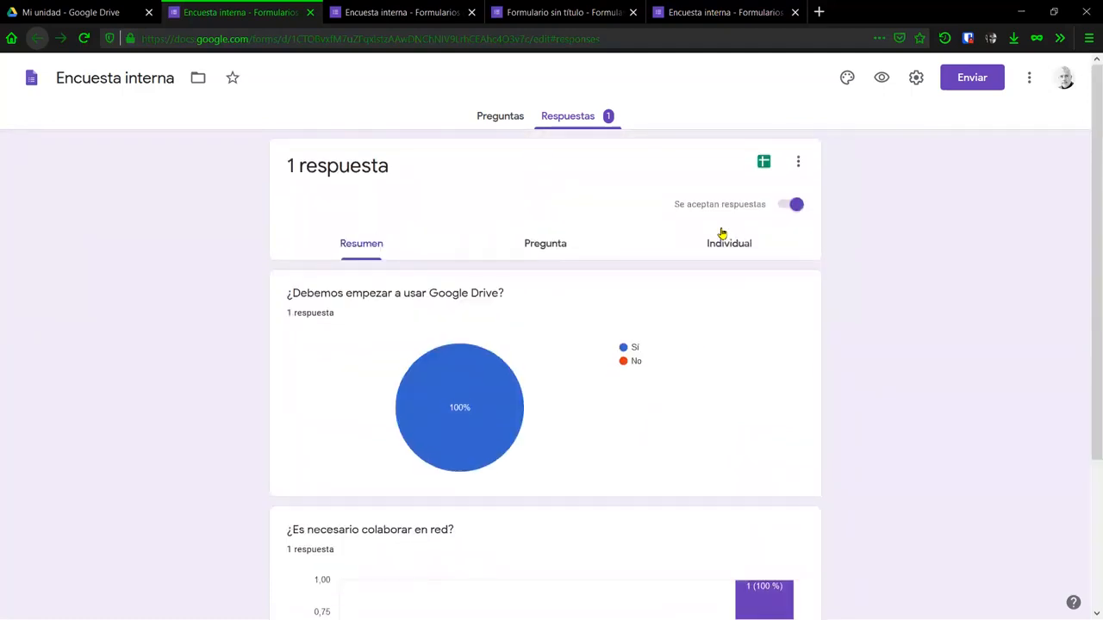
click(763, 169)
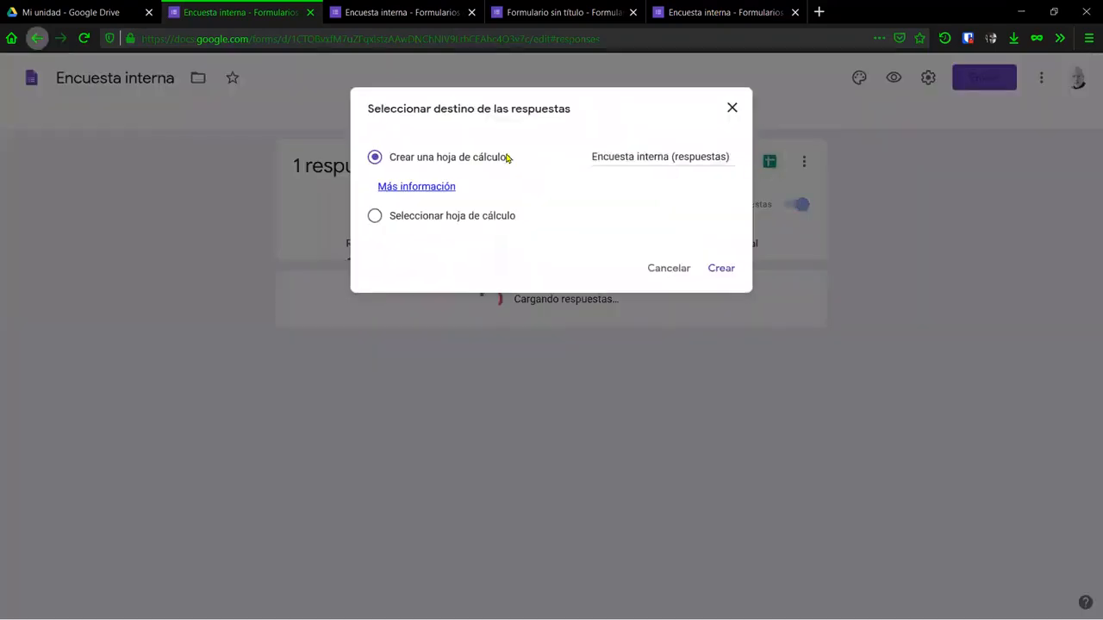